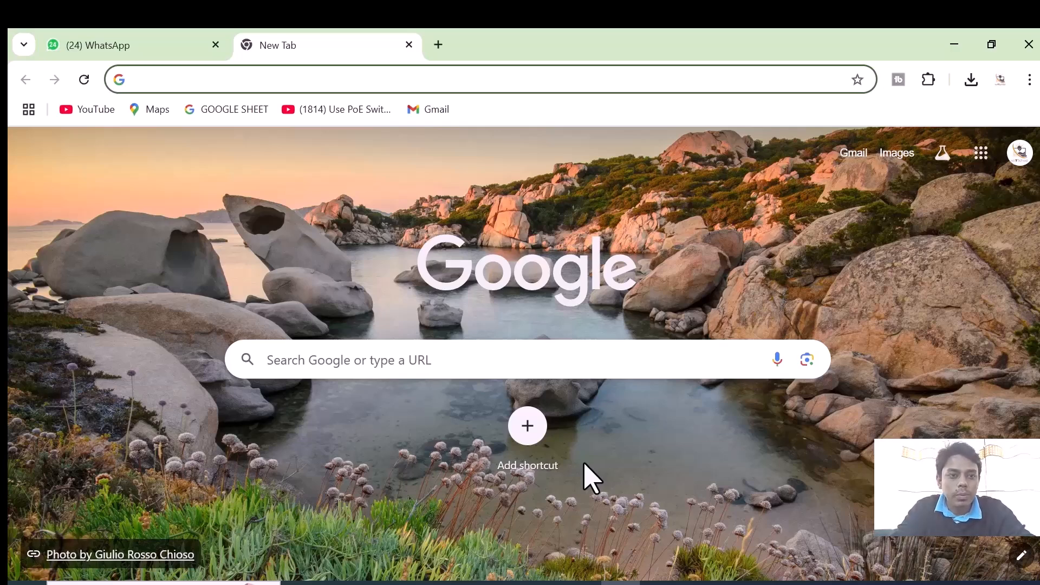
pyautogui.write('w')
pyautogui.press('BackSpace')
pyautogui.press('BackSpace')
pyautogui.write('www.')
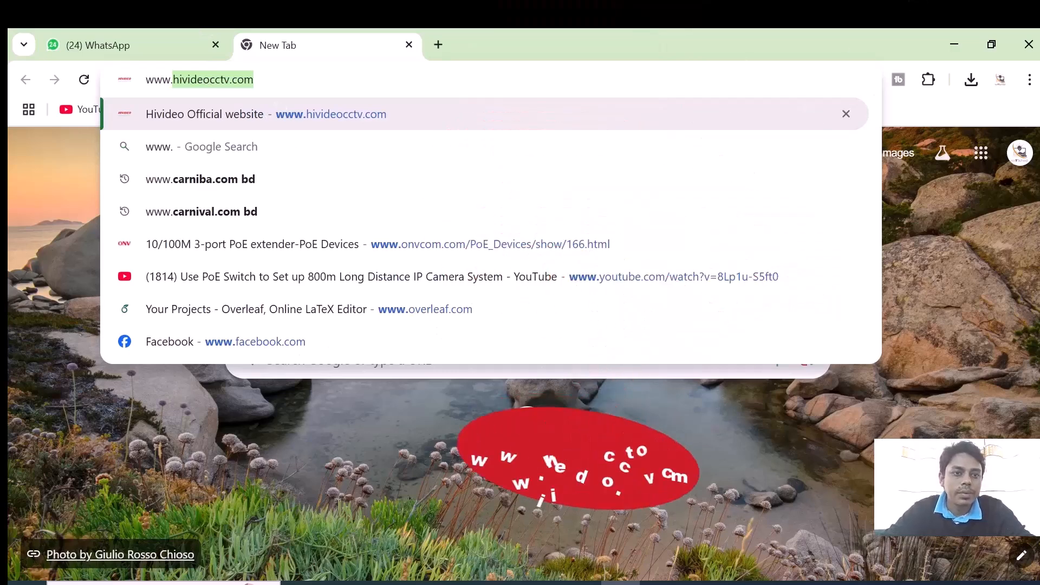
pyautogui.click(280, 79)
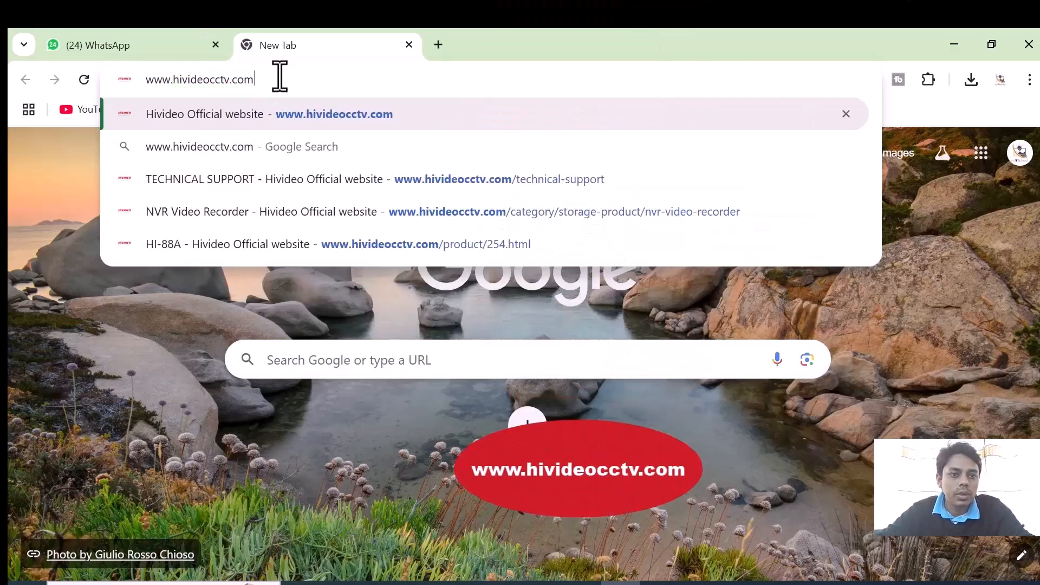
pyautogui.press('Return')
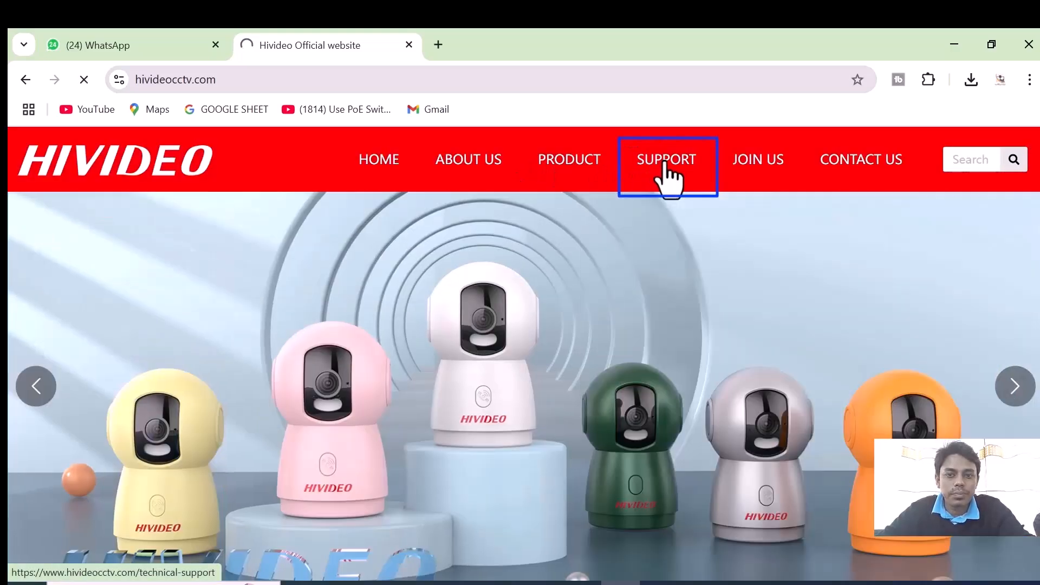
# - Find HIVIDEO VMS on the site's technical support page and download it
pyautogui.click(666, 165)
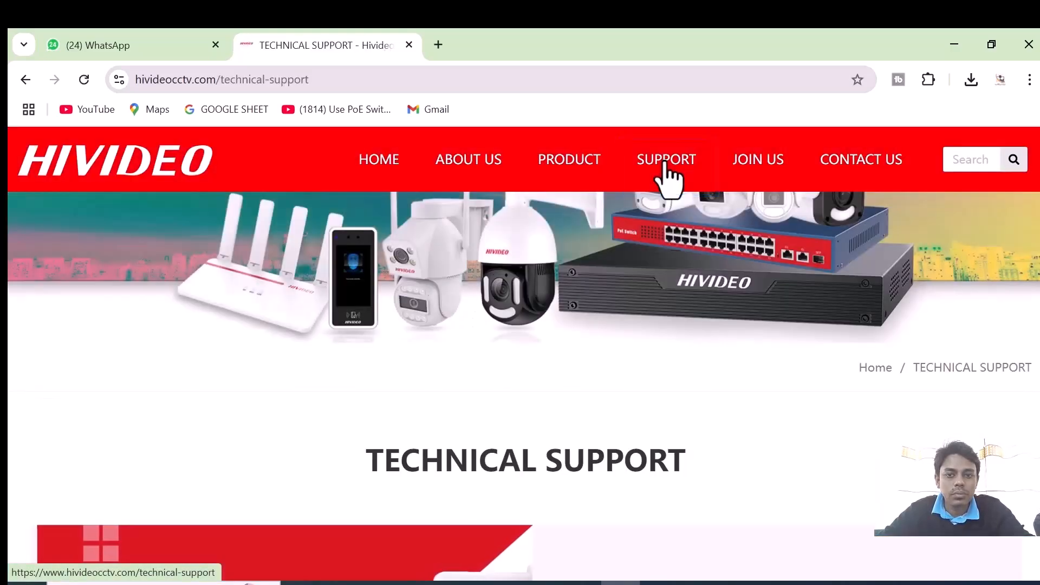
pyautogui.scroll(-5, 668, 179)
pyautogui.scroll(-5, 667, 184)
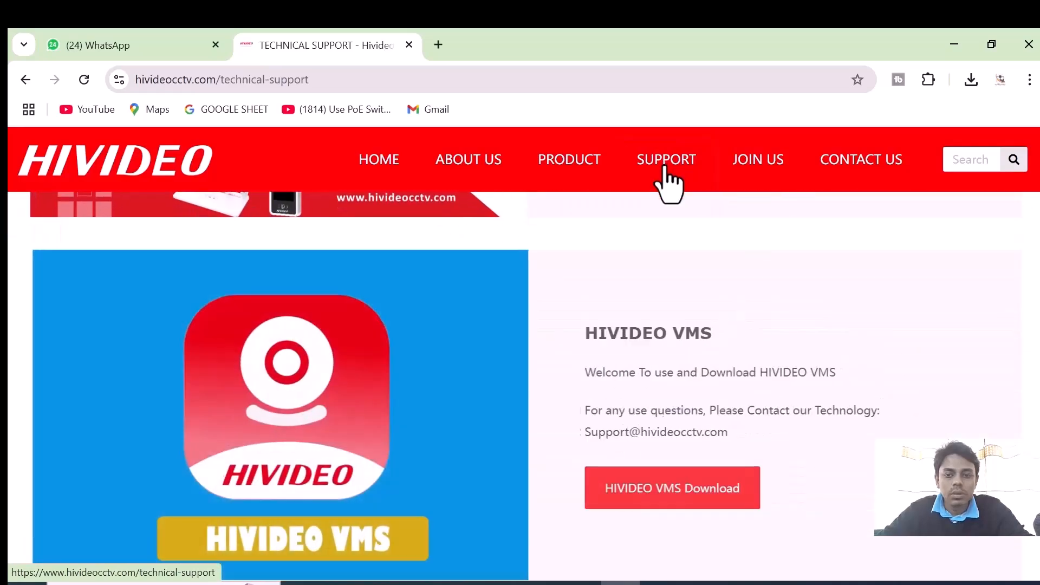
pyautogui.scroll(5, 695, 320)
pyautogui.scroll(-2, 696, 303)
pyautogui.scroll(5, 697, 318)
pyautogui.scroll(-2, 697, 302)
pyautogui.scroll(-5, 699, 313)
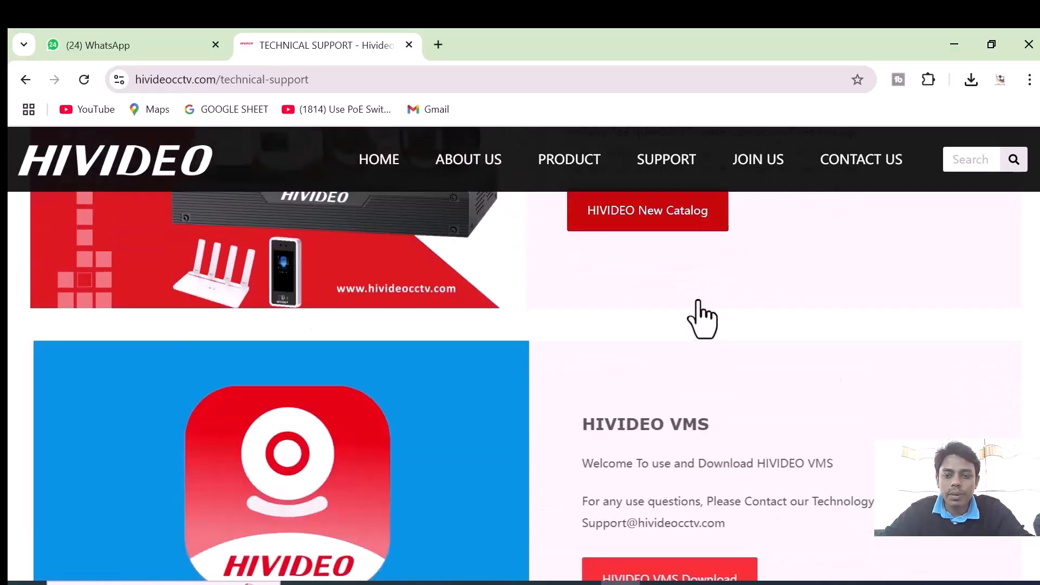
pyautogui.scroll(2, 698, 313)
pyautogui.scroll(-1, 704, 314)
pyautogui.scroll(-6, 699, 314)
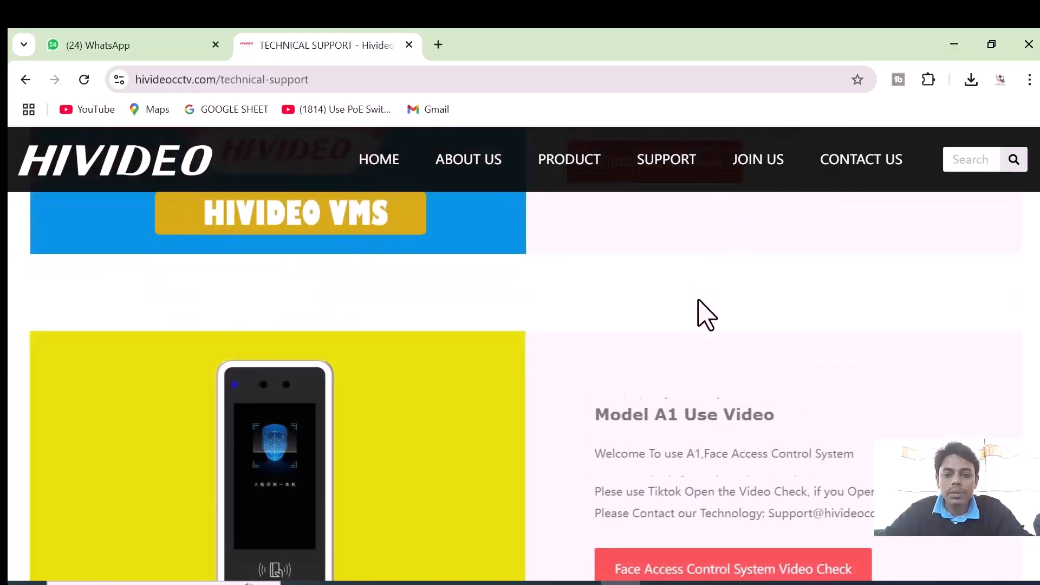
pyautogui.scroll(-5, 709, 317)
pyautogui.scroll(10, 712, 325)
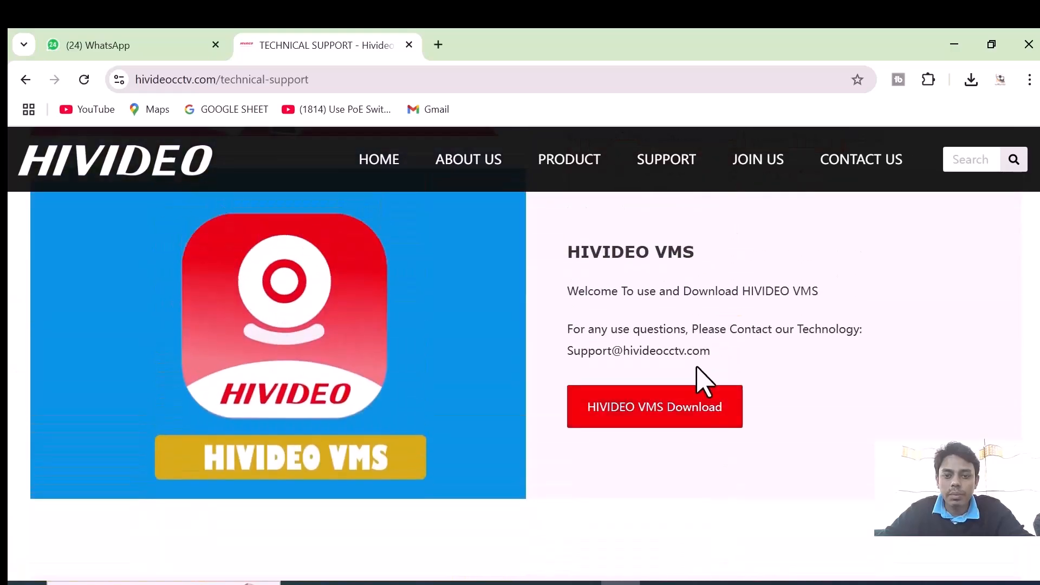
pyautogui.click(631, 414)
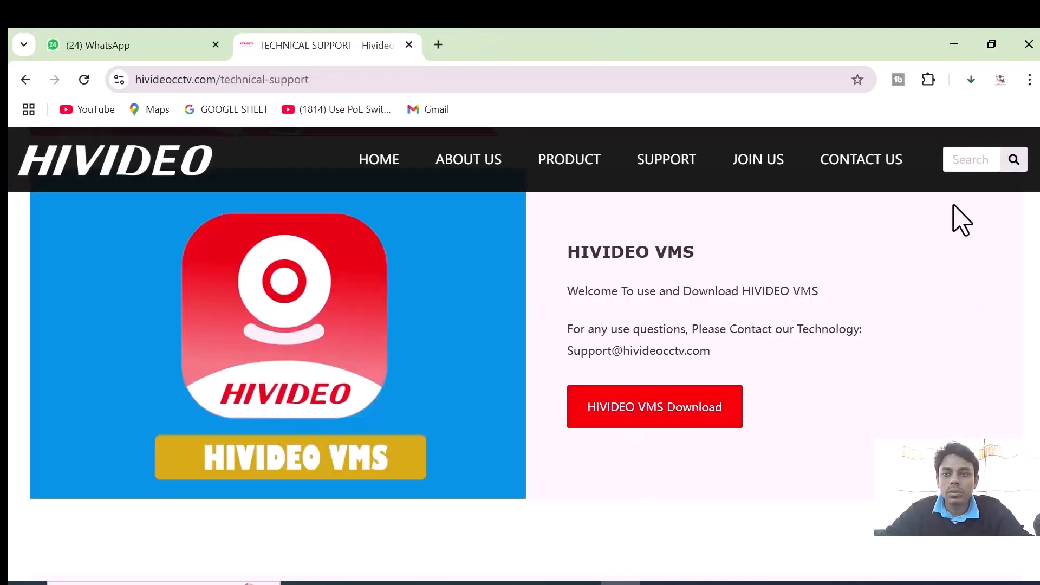
# - Check the download progress of HIVIDEO VMS.exe and show the downloaded file in its folder
pyautogui.click(971, 80)
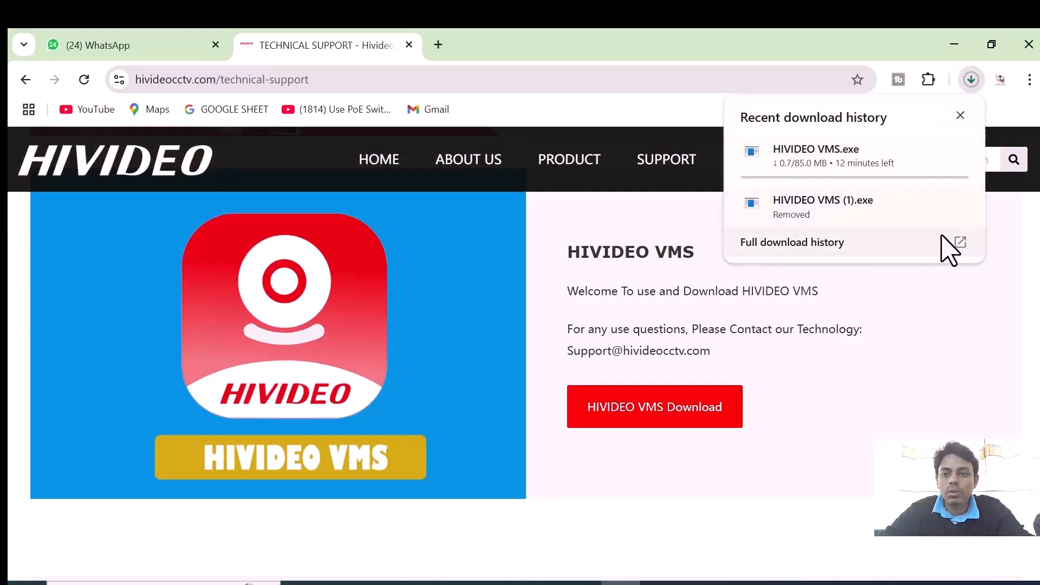
pyautogui.moveTo(880, 163)
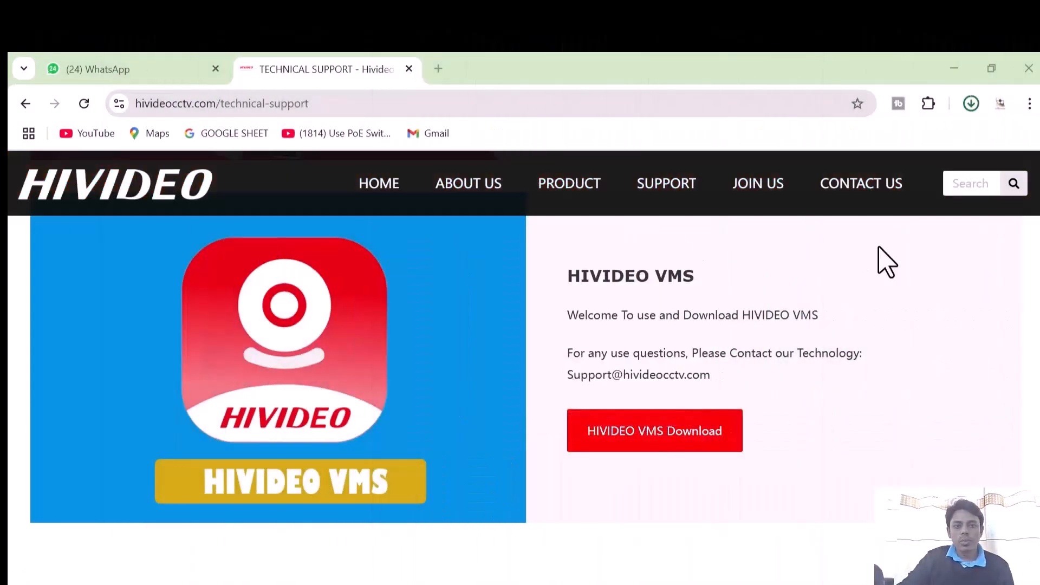
pyautogui.click(970, 103)
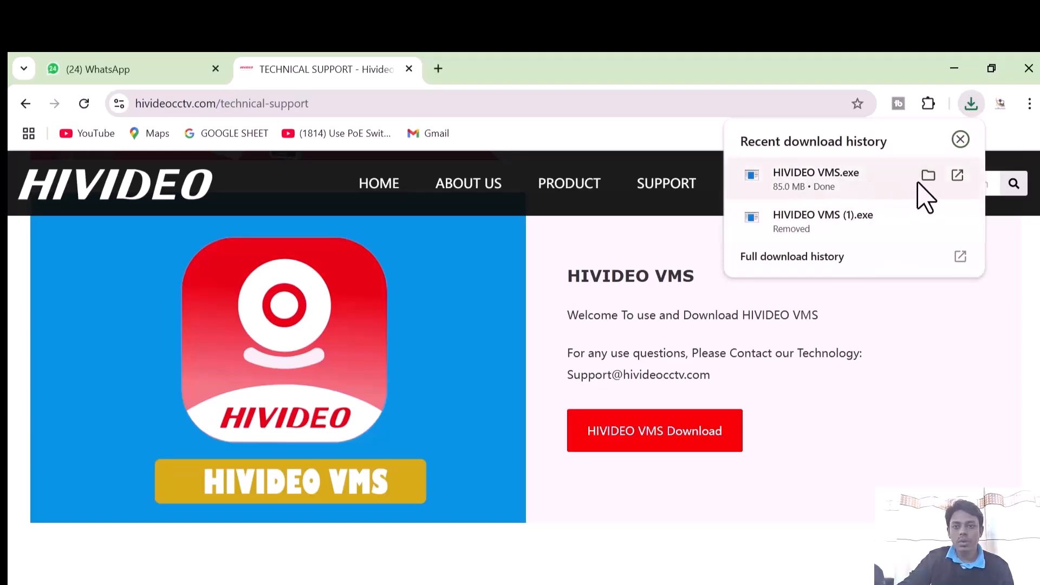
pyautogui.click(928, 176)
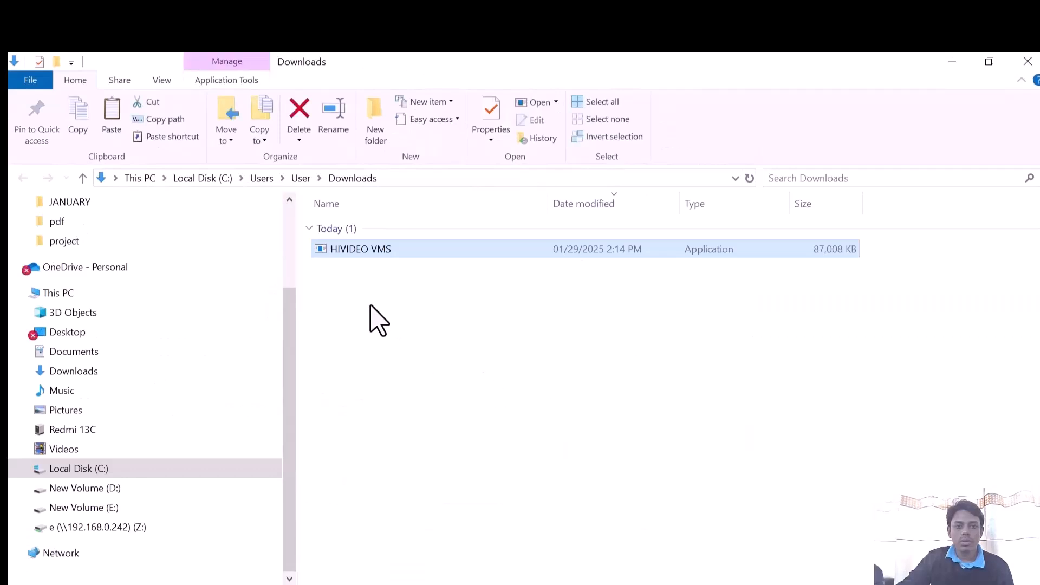
pyautogui.rightClick(345, 253)
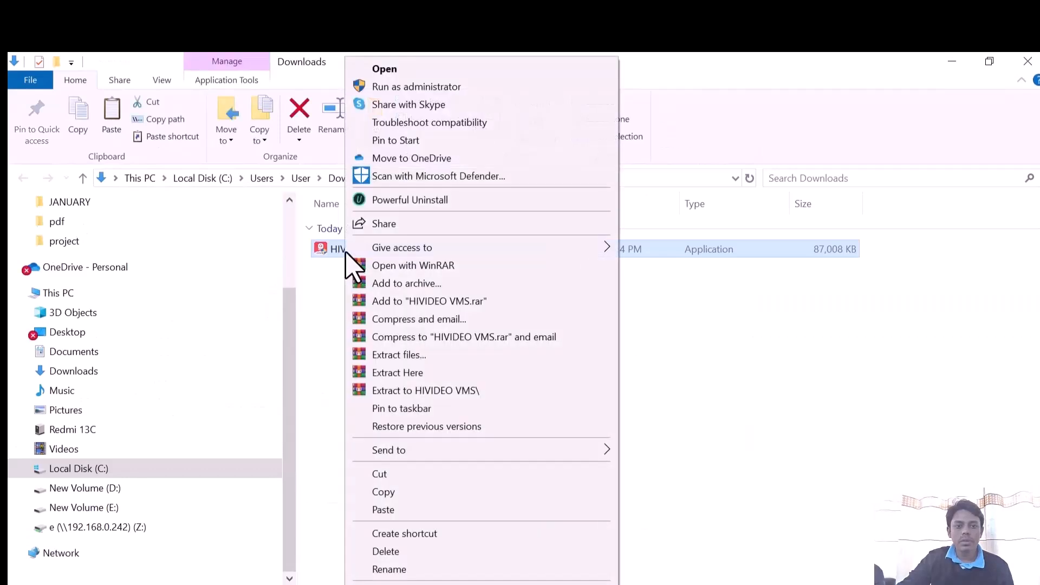
pyautogui.moveTo(415, 241)
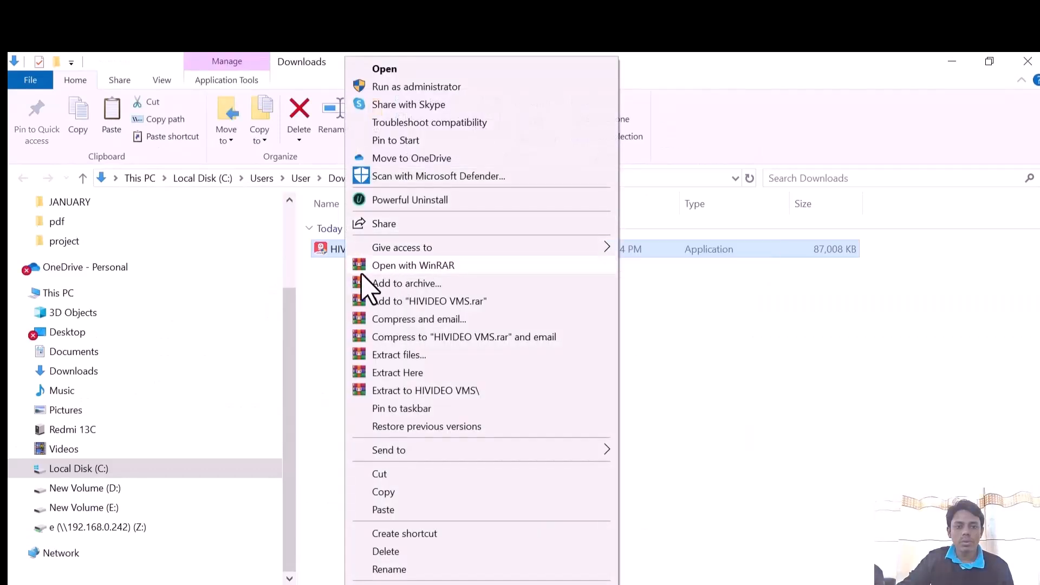
pyautogui.click(328, 249)
pyautogui.click(438, 323)
pyautogui.rightClick(352, 250)
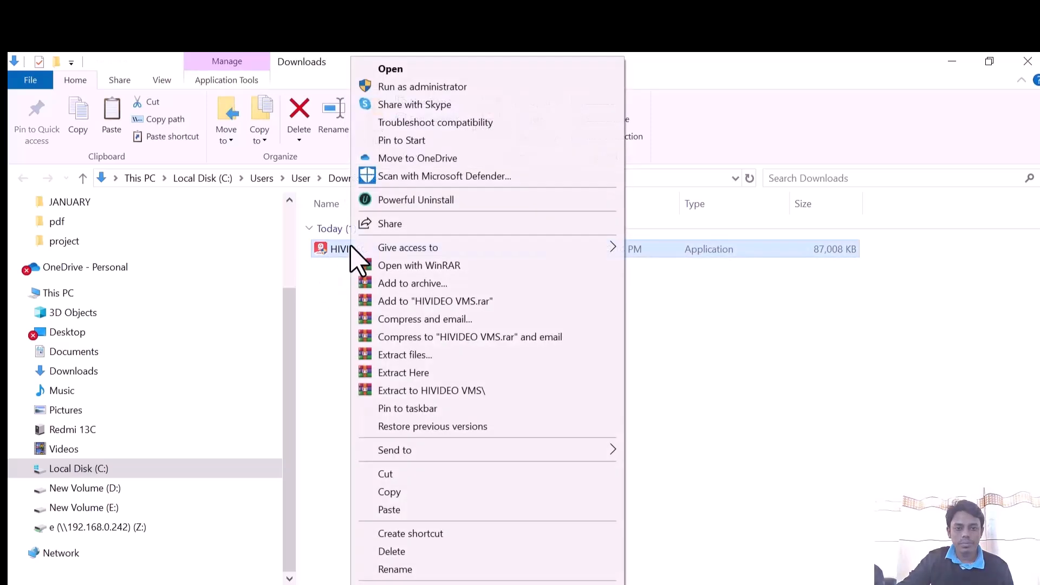
# - Launch the HIVIDEO VMS installer and allow it to run anyway despite the SmartScreen block
pyautogui.doubleClick(327, 256)
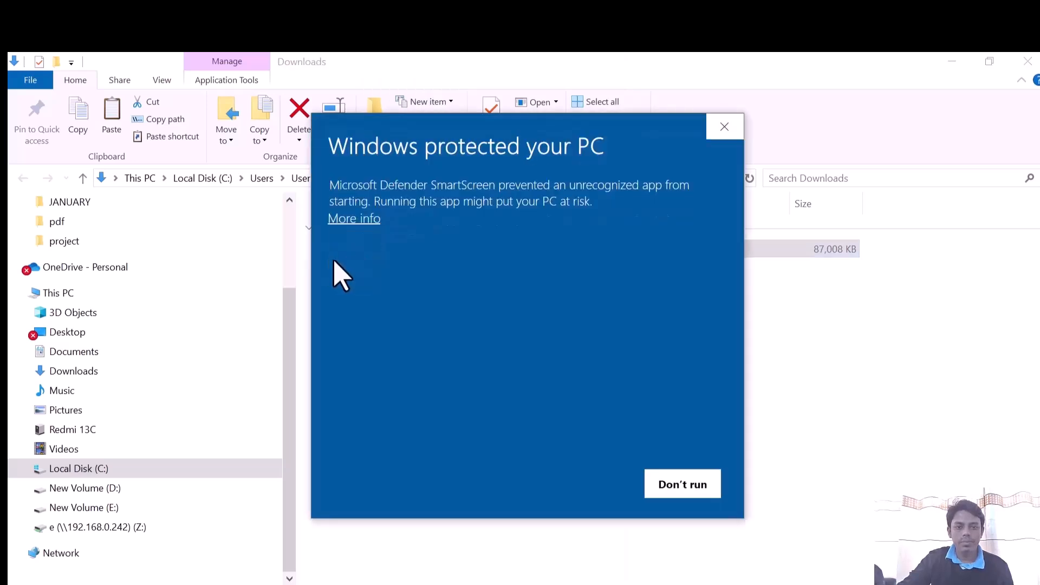
pyautogui.moveTo(589, 148); pyautogui.dragTo(752, 155)
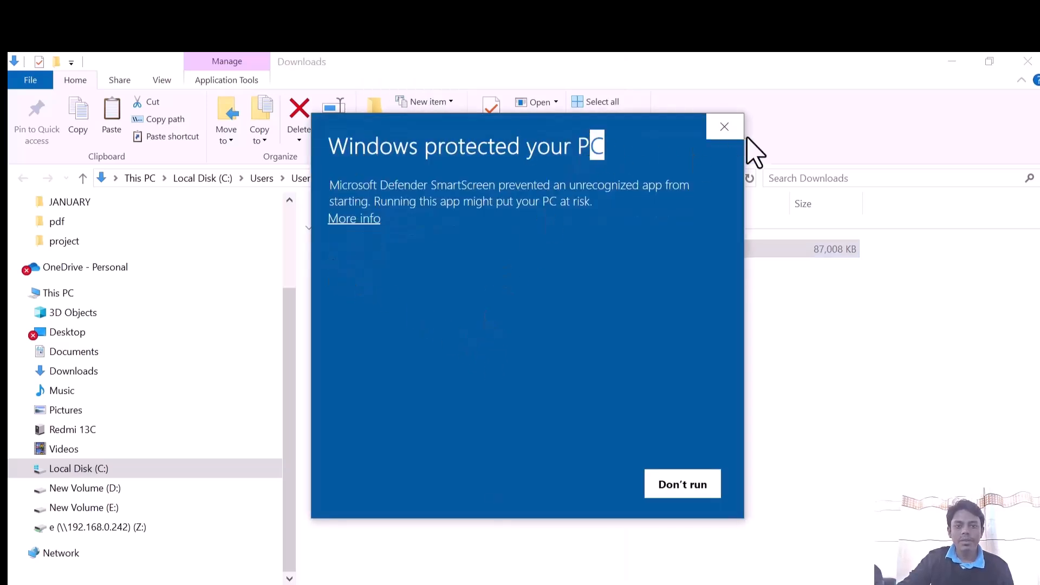
pyautogui.moveTo(642, 144); pyautogui.dragTo(850, 131)
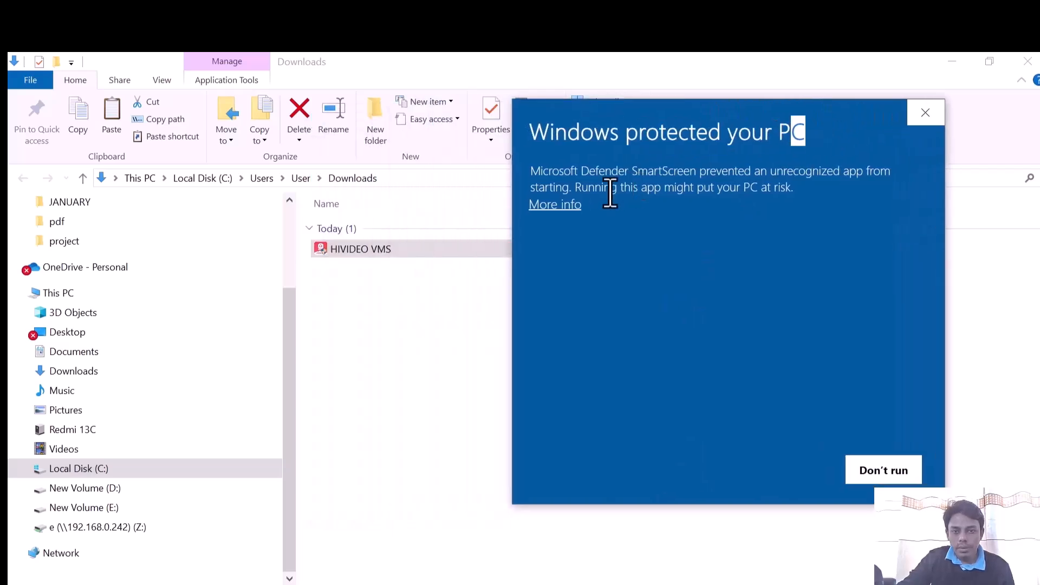
pyautogui.click(553, 209)
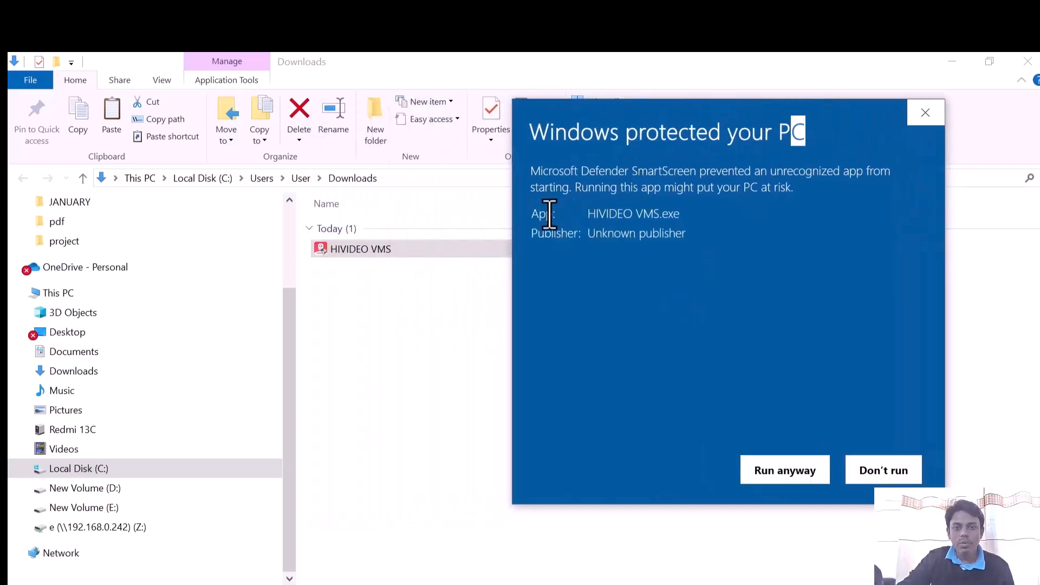
pyautogui.click(783, 475)
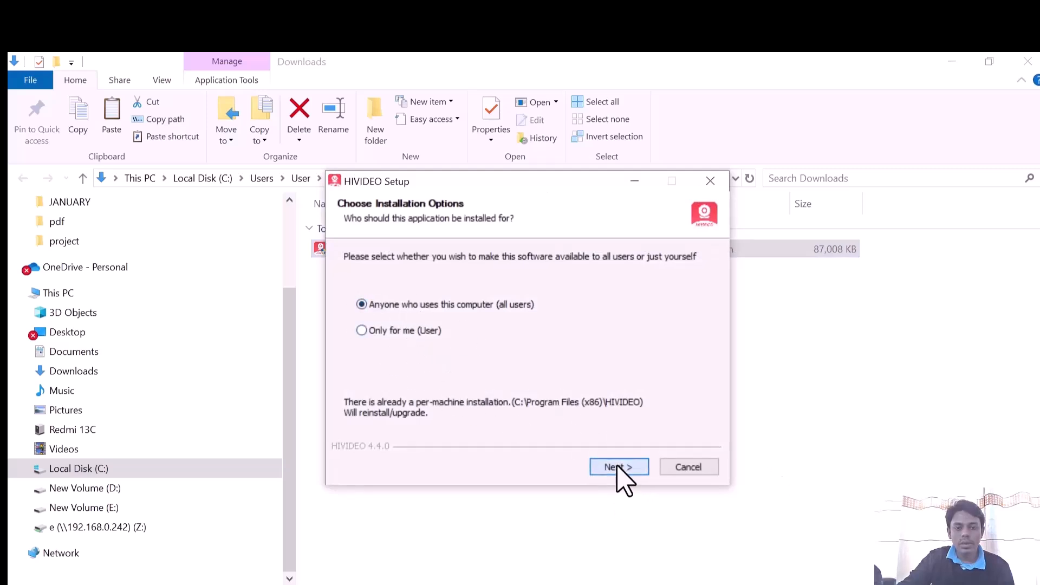
# - Install HIVIDEO for all users in C:\Program Files (x86)\HIVIDEO and close the setup
pyautogui.click(617, 467)
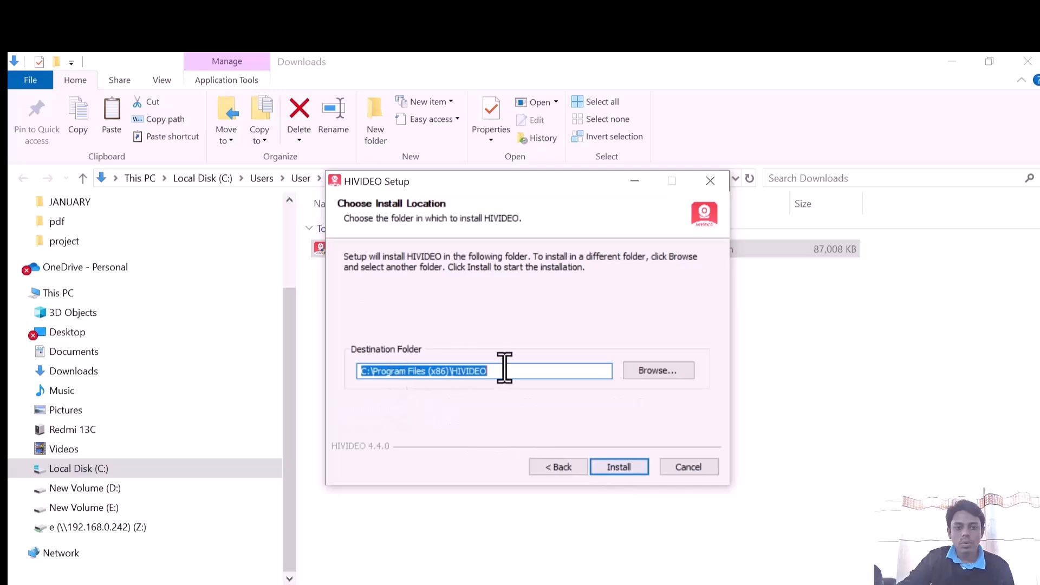
pyautogui.click(619, 466)
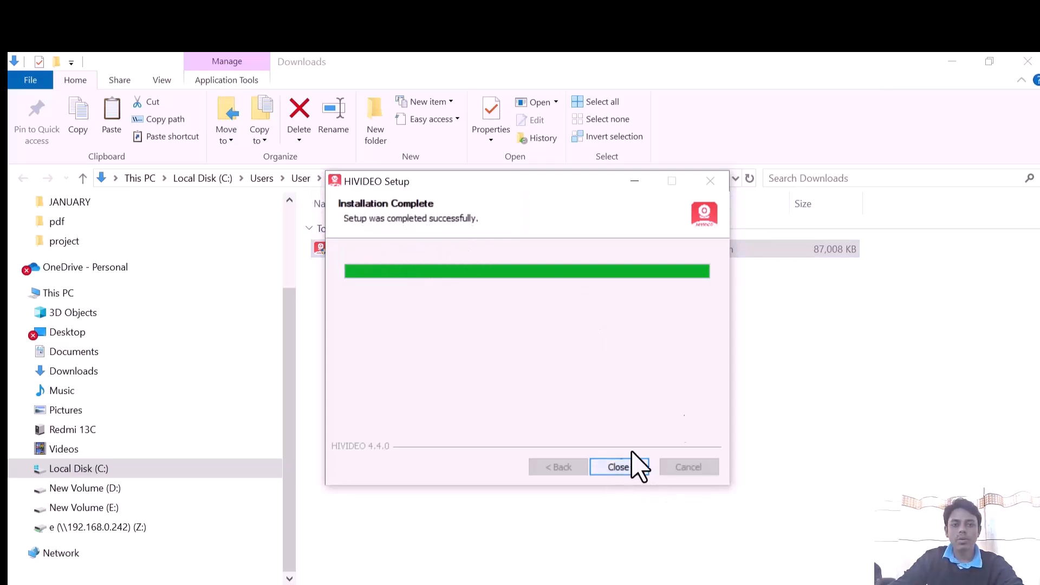
pyautogui.click(618, 474)
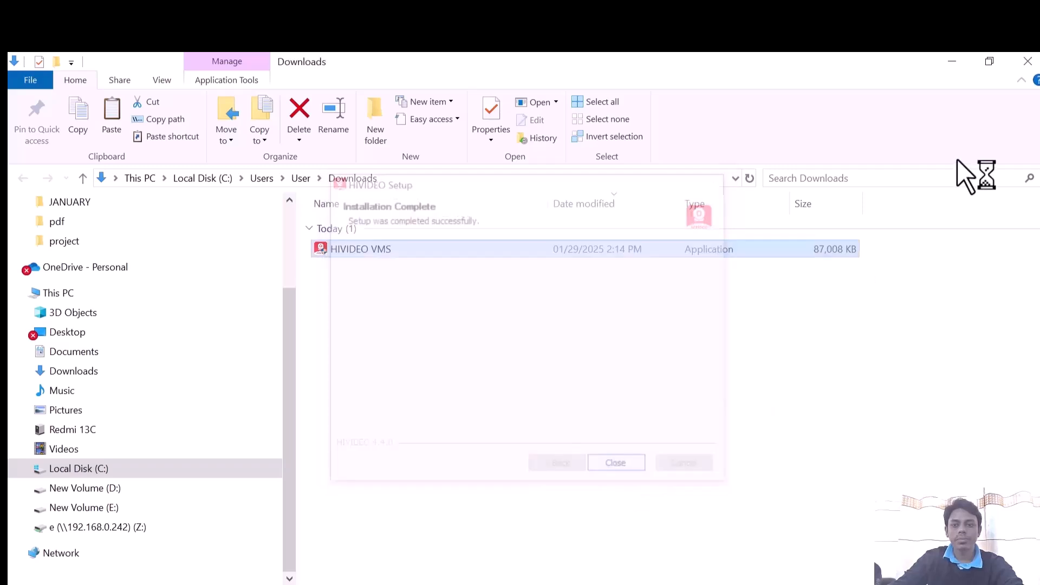
# - Clear the open windows off the desktop and log in to HIVIDEO VMS with the local admin account, leaving the password empty
pyautogui.click(1022, 65)
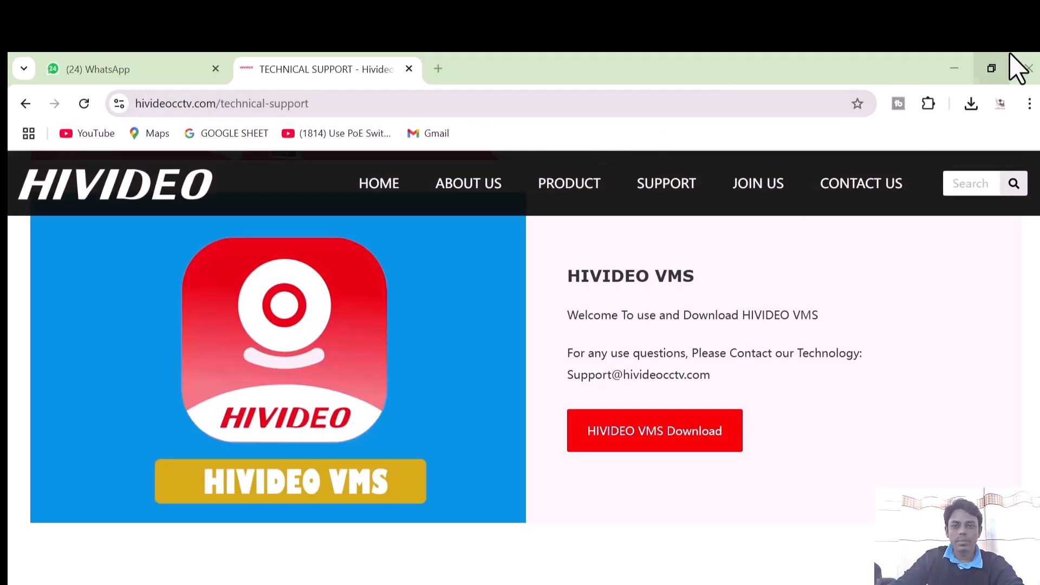
pyautogui.click(955, 70)
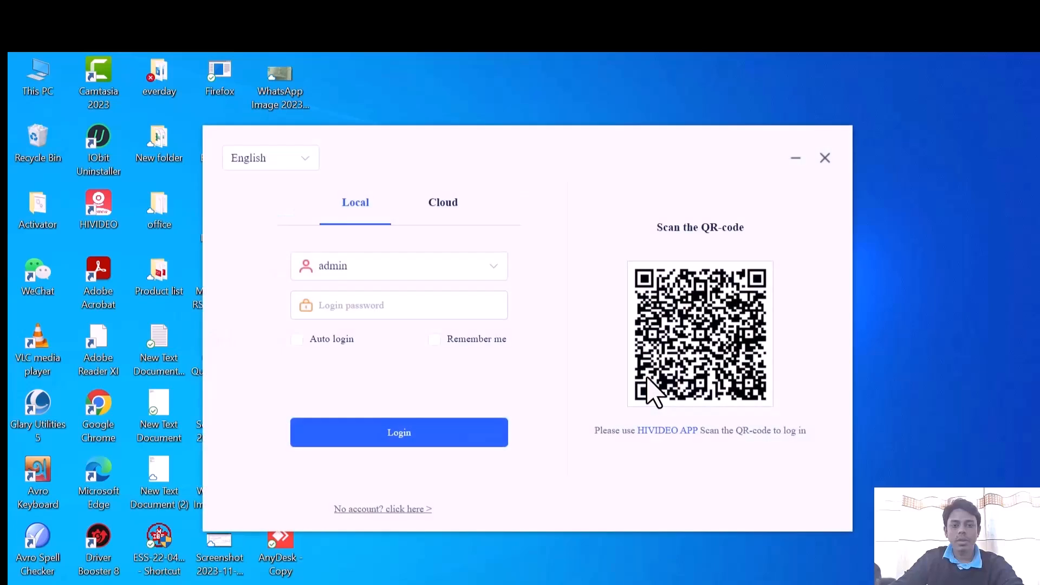
pyautogui.click(440, 204)
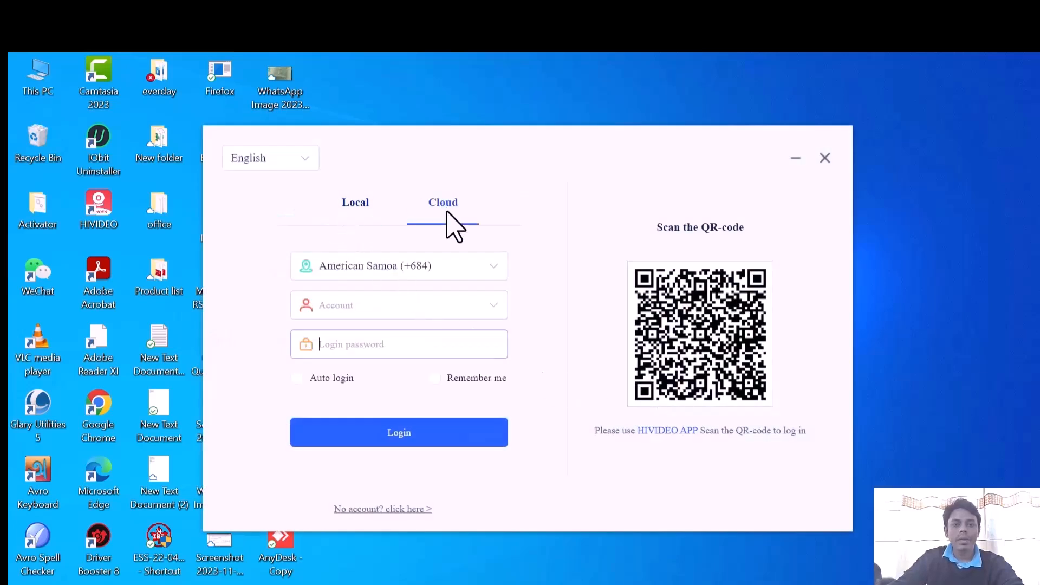
pyautogui.click(356, 205)
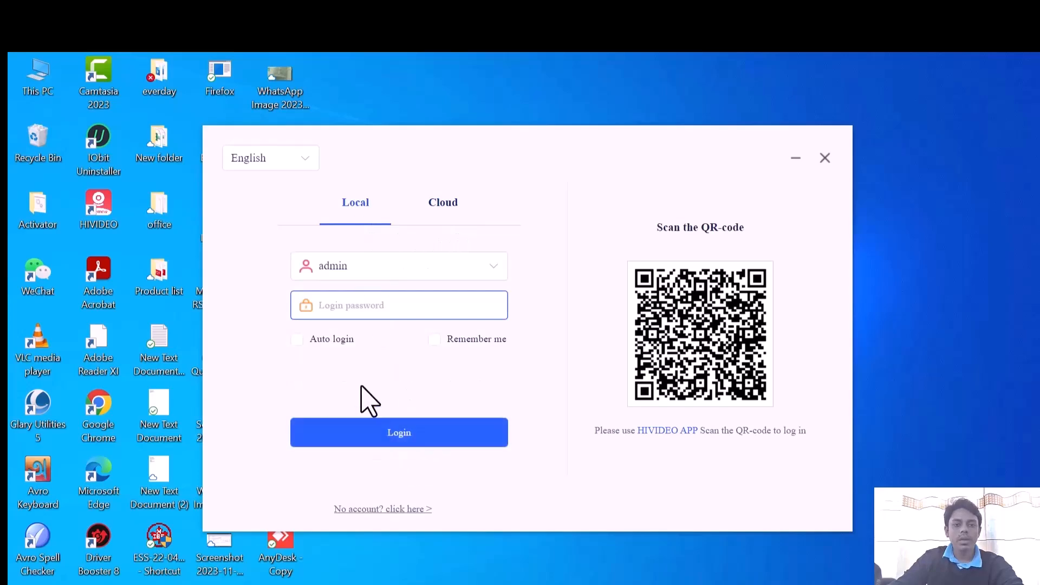
pyautogui.click(418, 438)
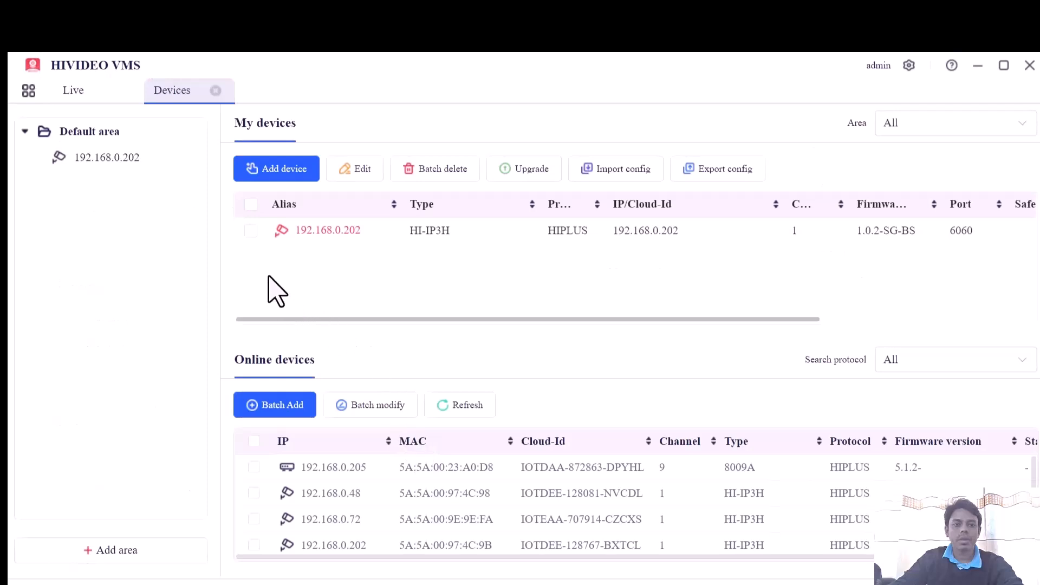
# - Delete the device 192.168.0.202 from My devices
pyautogui.click(250, 231)
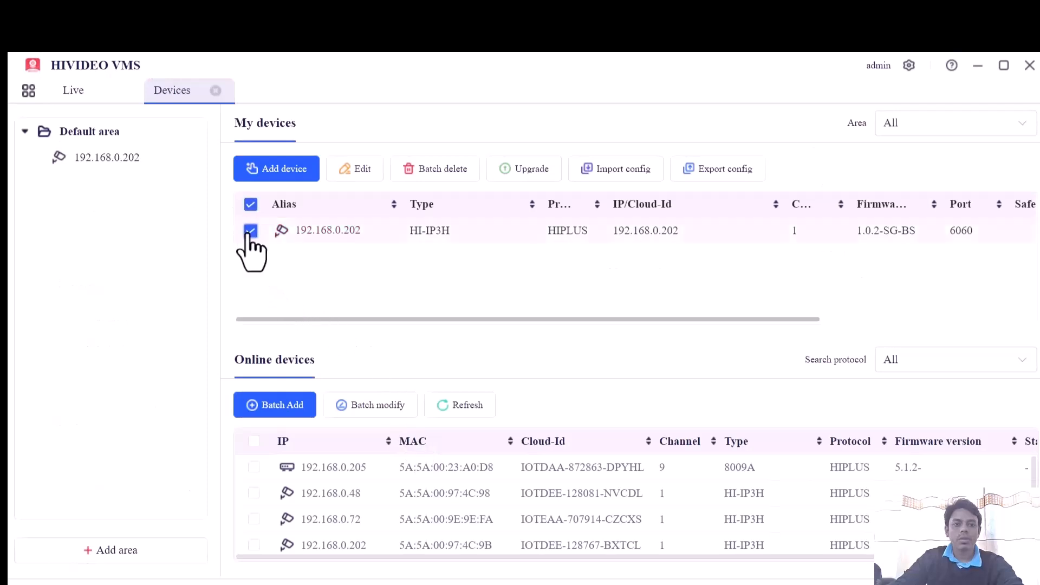
pyautogui.click(426, 172)
pyautogui.click(623, 366)
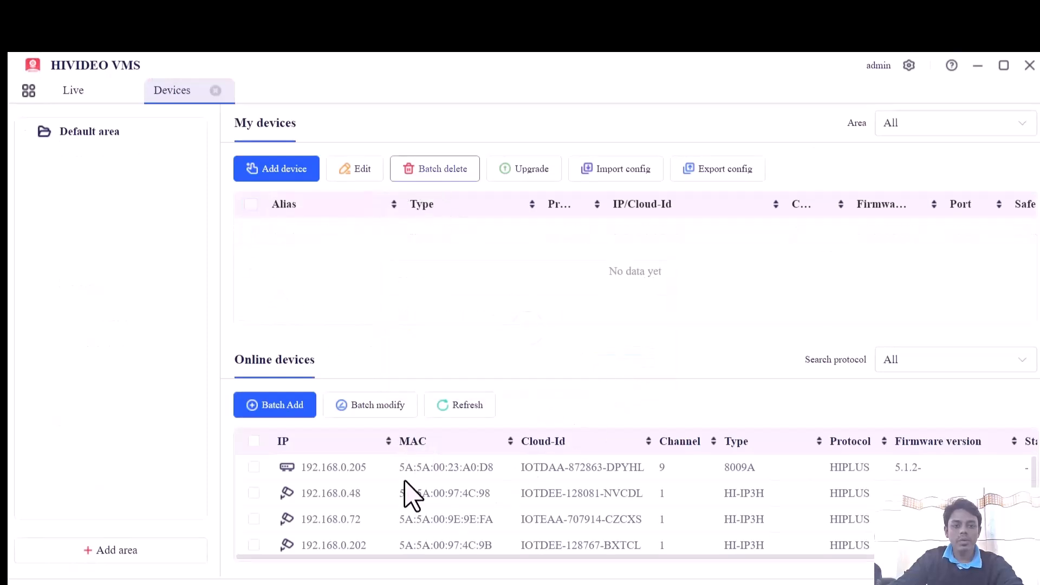
# - Refresh the online devices and batch add all the cameras to My devices, leaving out the recorders 192.168.0.205 and 192.168.0.126
pyautogui.click(486, 406)
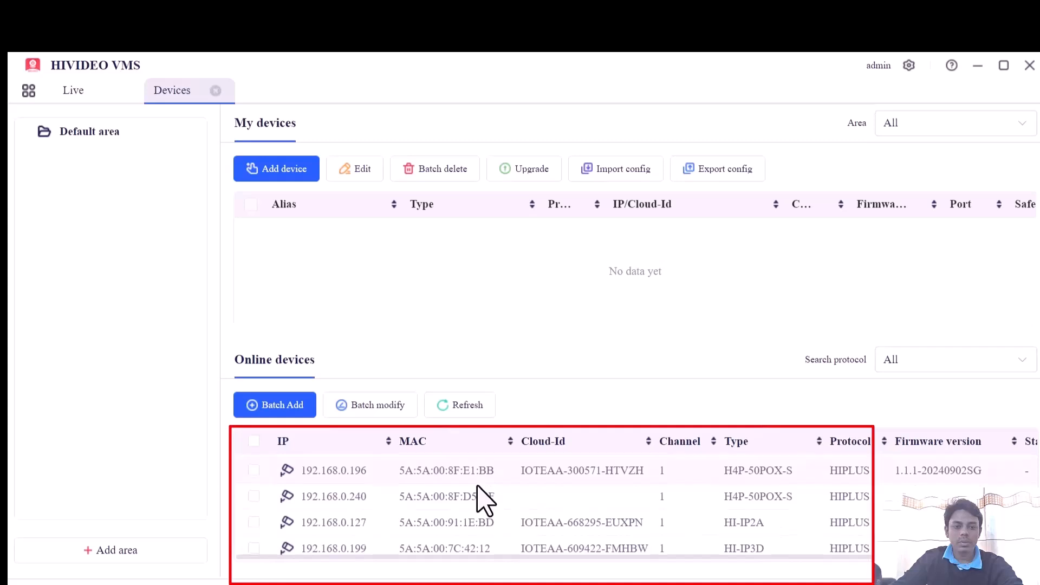
pyautogui.scroll(-2, 483, 498)
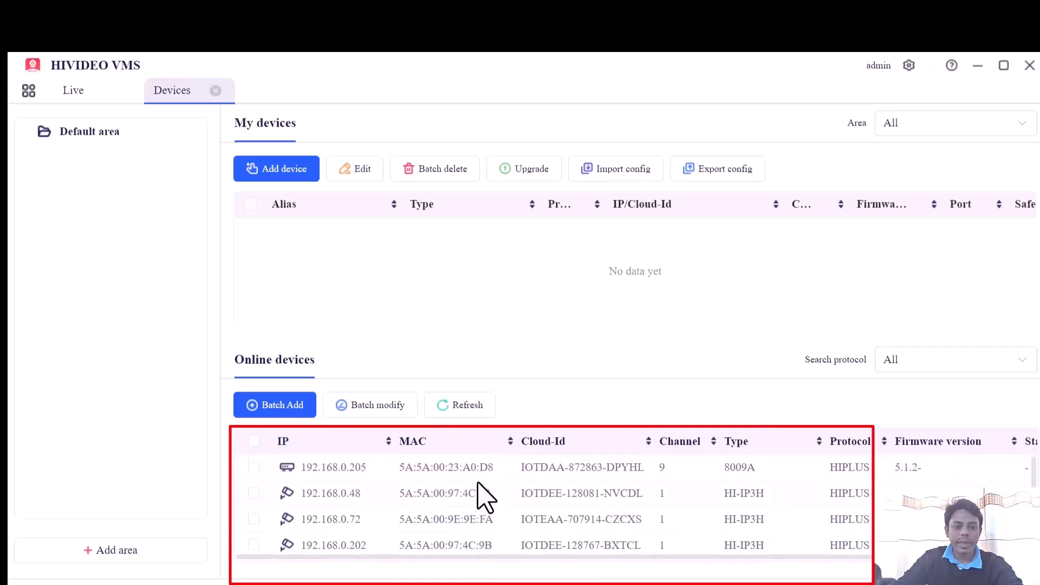
pyautogui.click(254, 441)
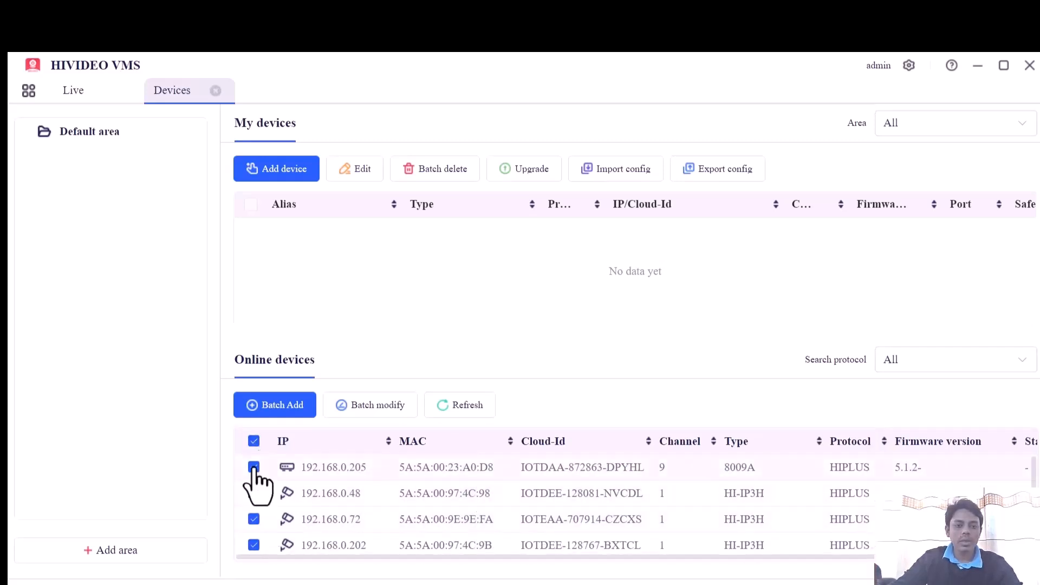
pyautogui.click(253, 467)
pyautogui.scroll(-2, 366, 497)
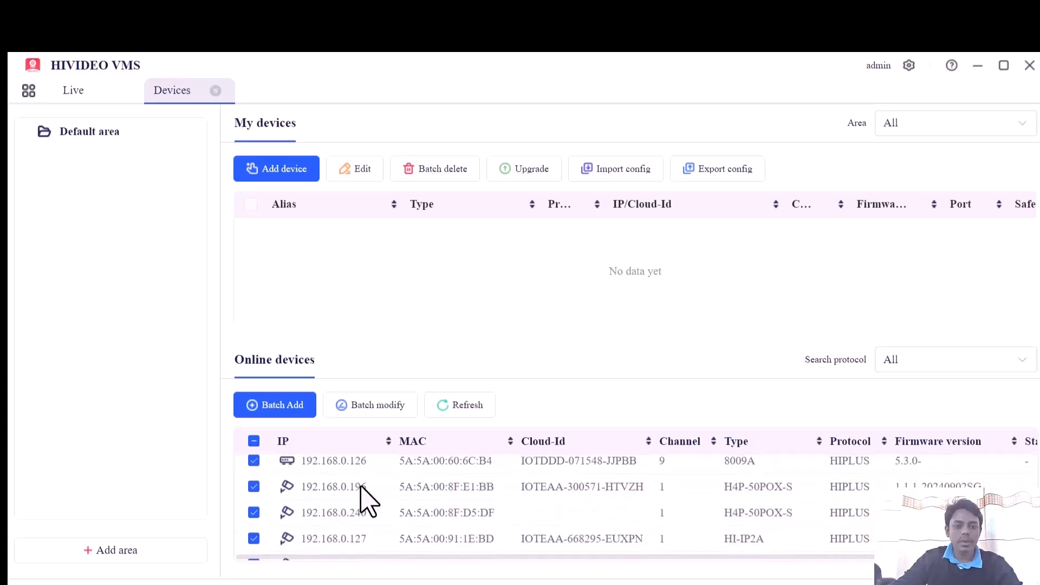
pyautogui.scroll(-3, 372, 490)
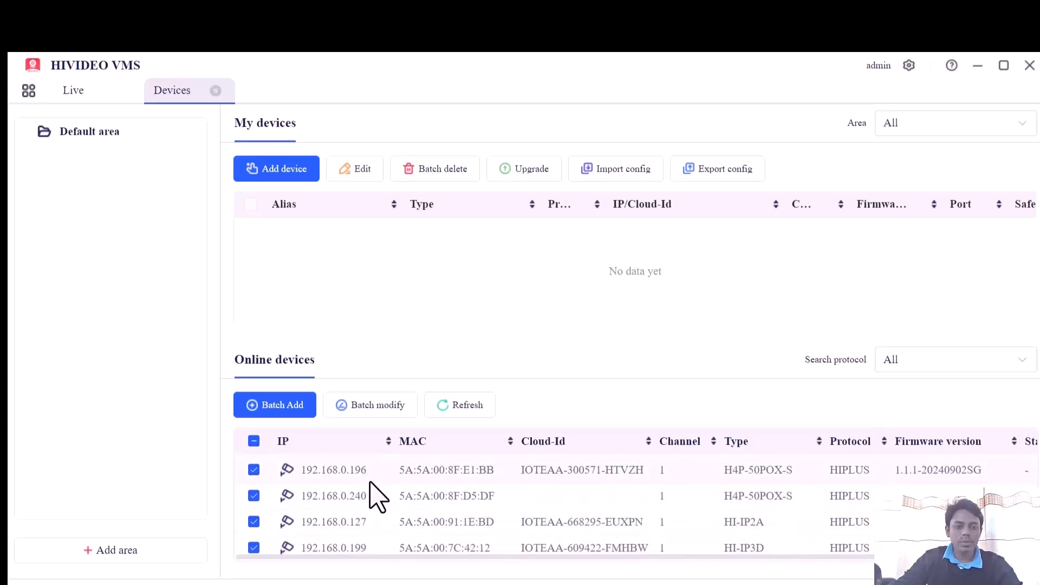
pyautogui.click(289, 410)
pyautogui.click(695, 495)
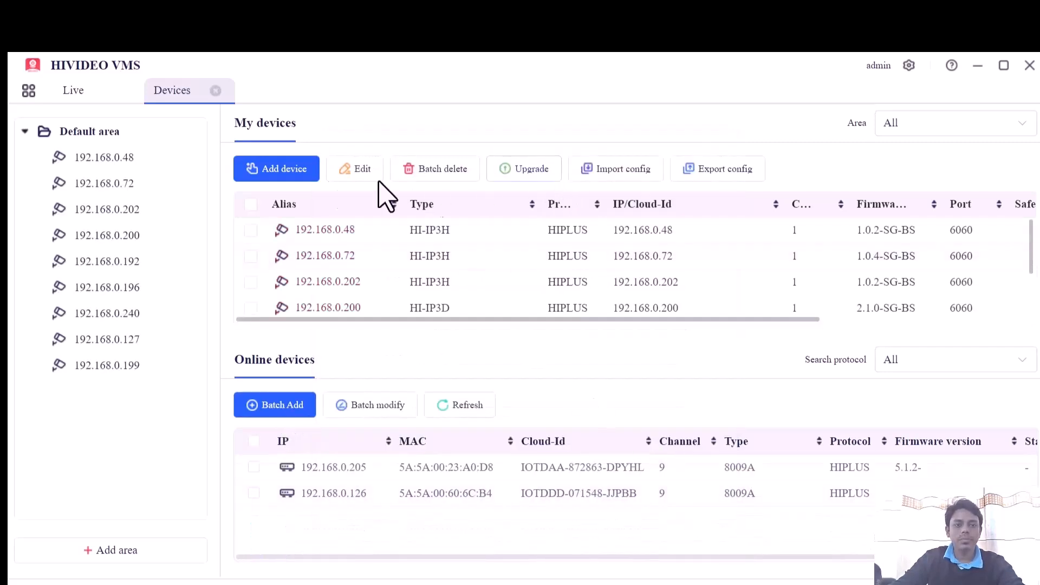
# - View the added cameras live, enlarge the 192.168.0.48 ACCOUNTS feed, and return to the camera grid
pyautogui.click(70, 91)
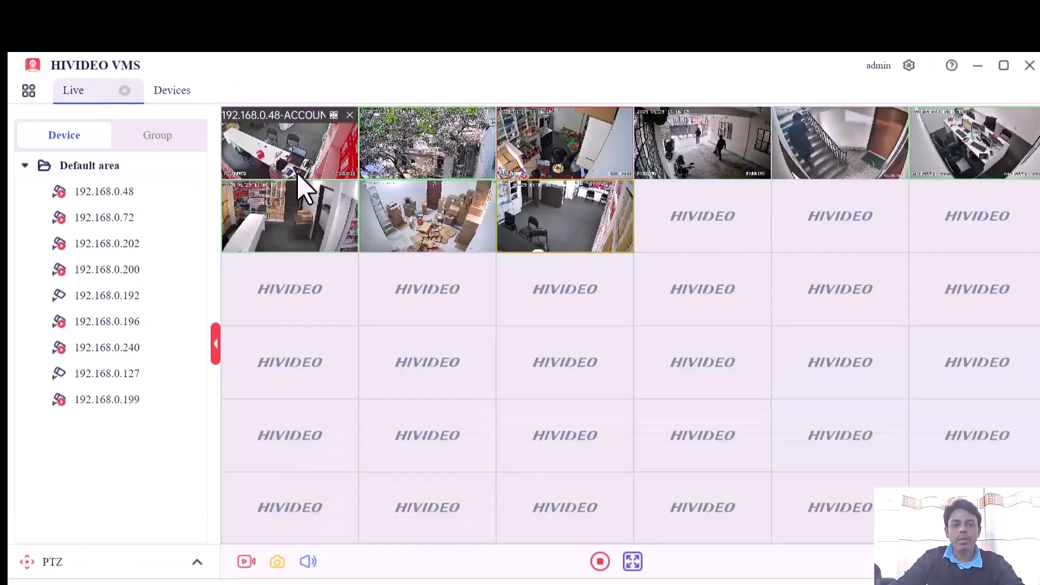
pyautogui.doubleClick(298, 173)
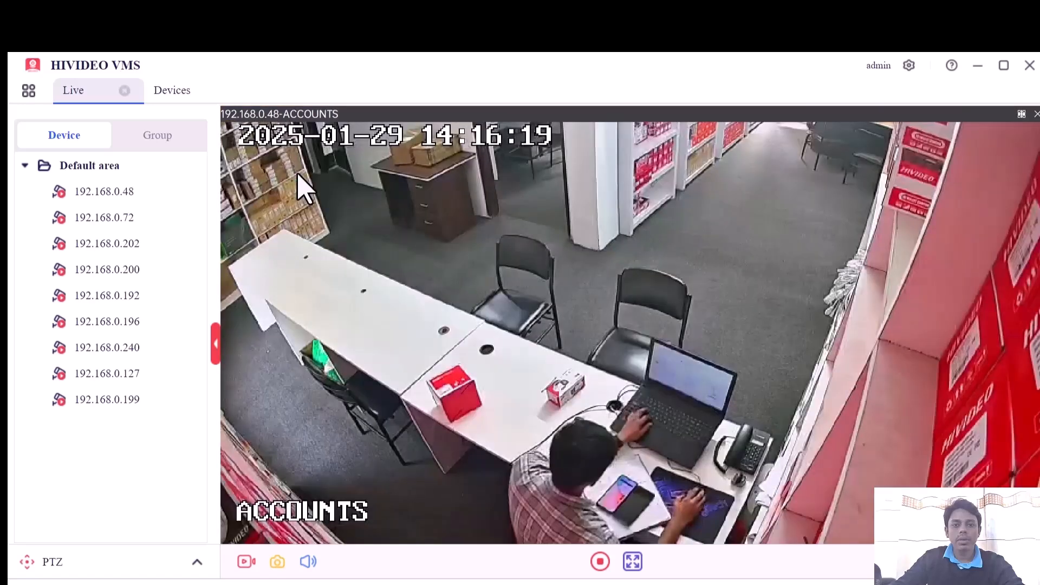
pyautogui.doubleClick(679, 279)
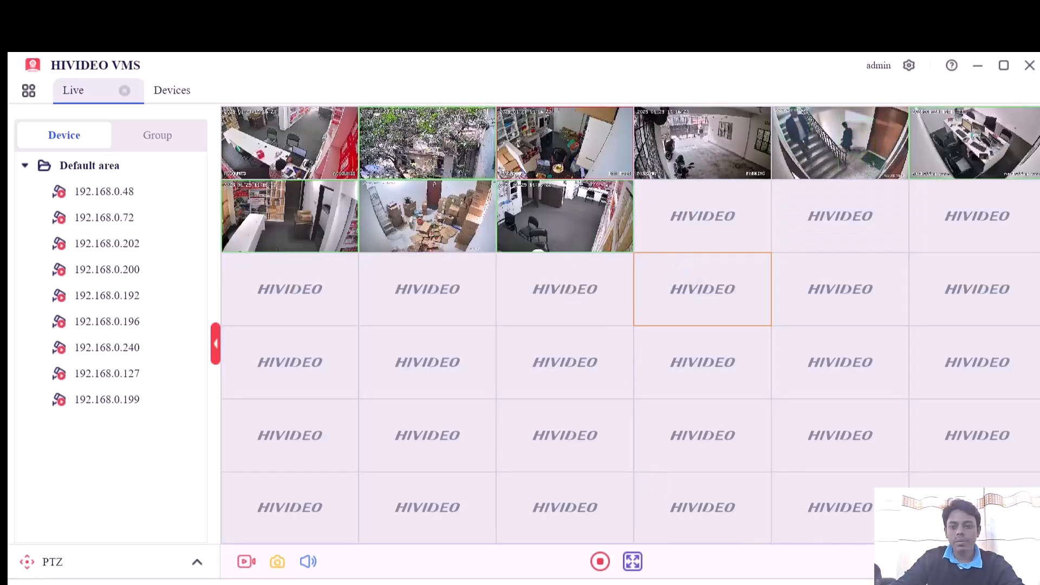
# - Switch the live view to the 9-window layout, then settle on the 25-window layout
pyautogui.click(889, 562)
pyautogui.click(873, 456)
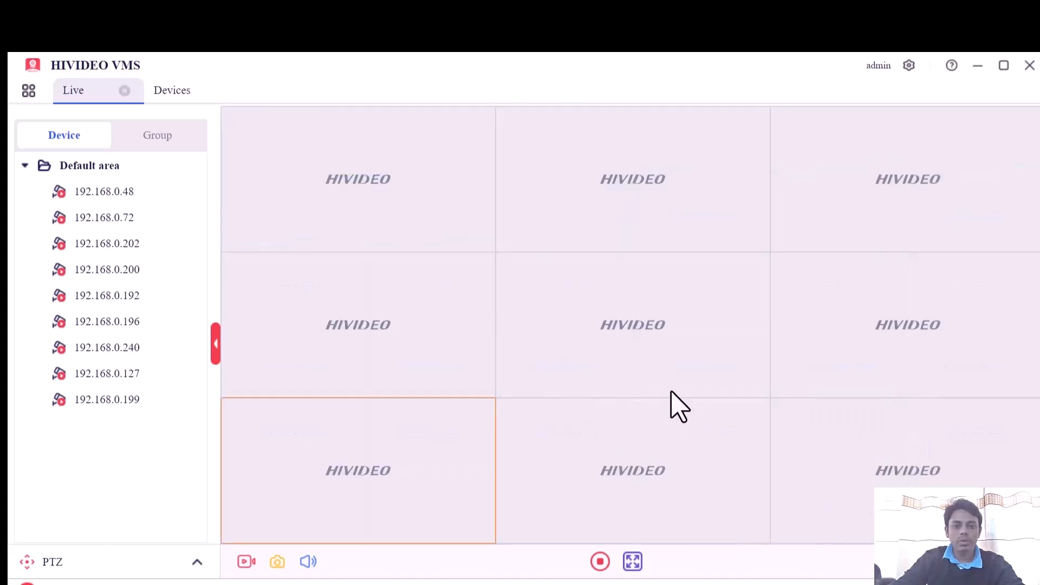
pyautogui.click(889, 562)
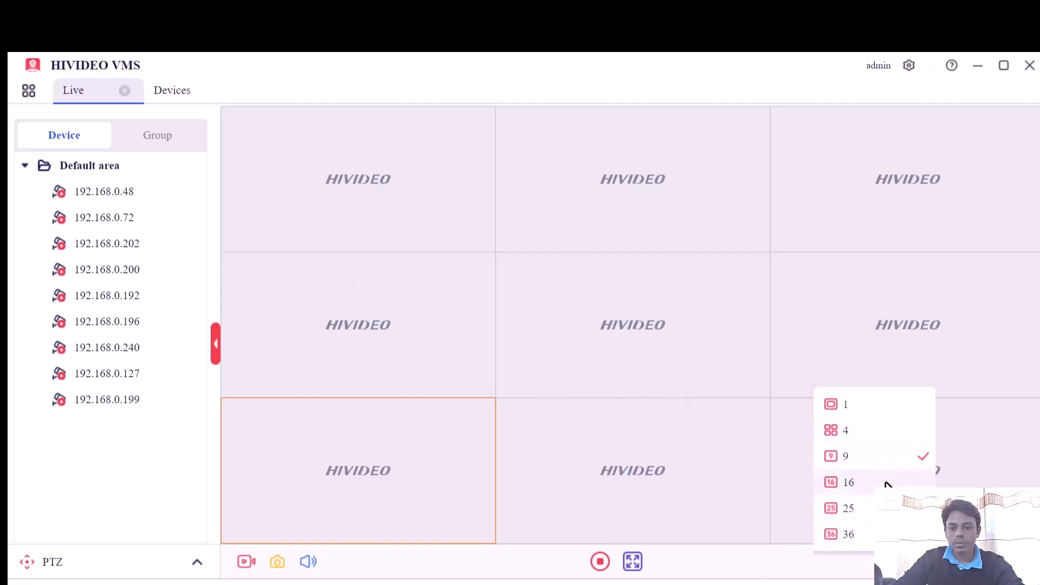
pyautogui.click(894, 508)
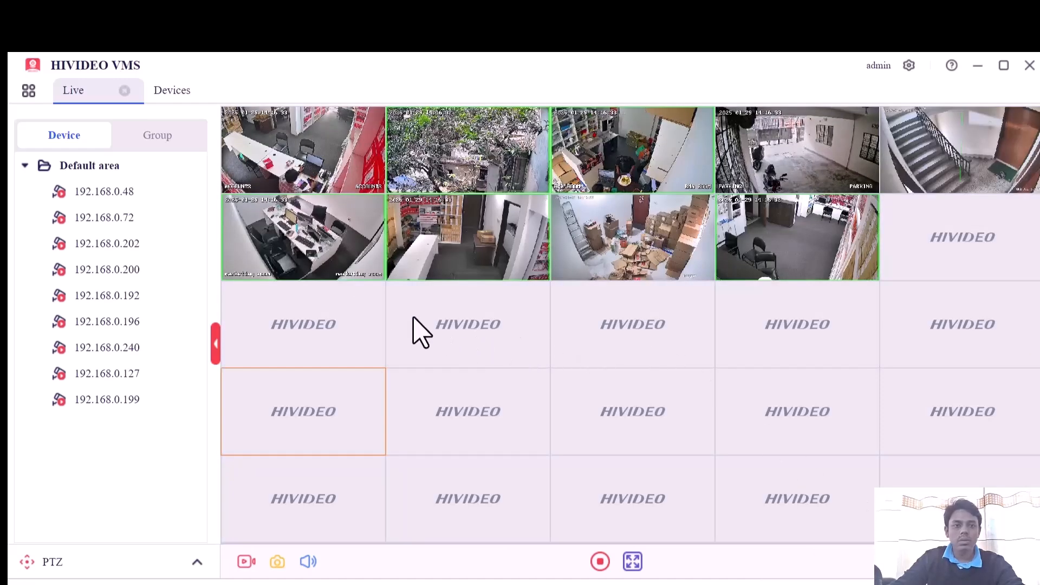
# - Delete all the cameras from My devices in one batch and confirm
pyautogui.click(168, 91)
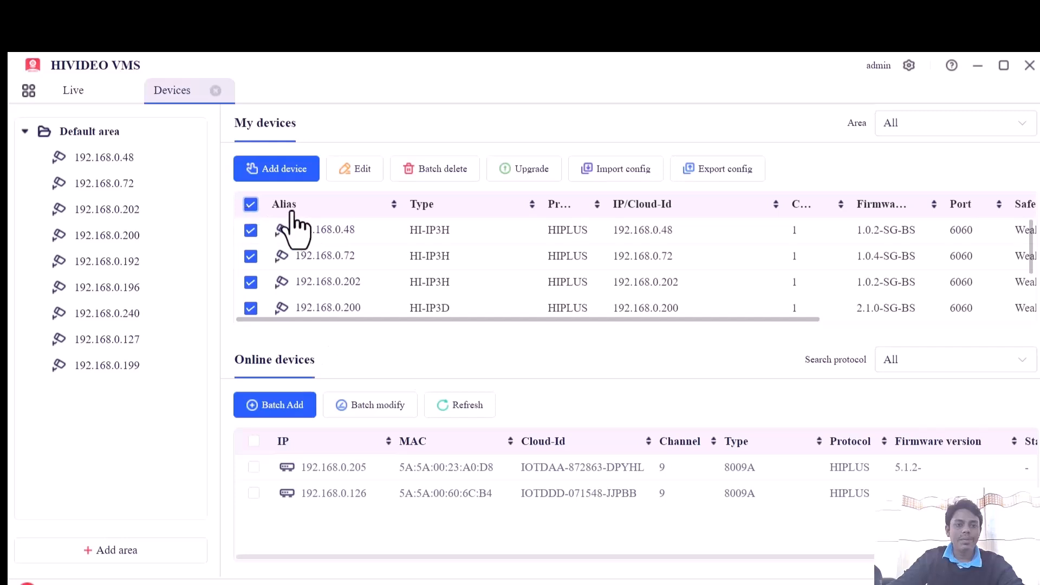
pyautogui.click(433, 172)
pyautogui.click(619, 376)
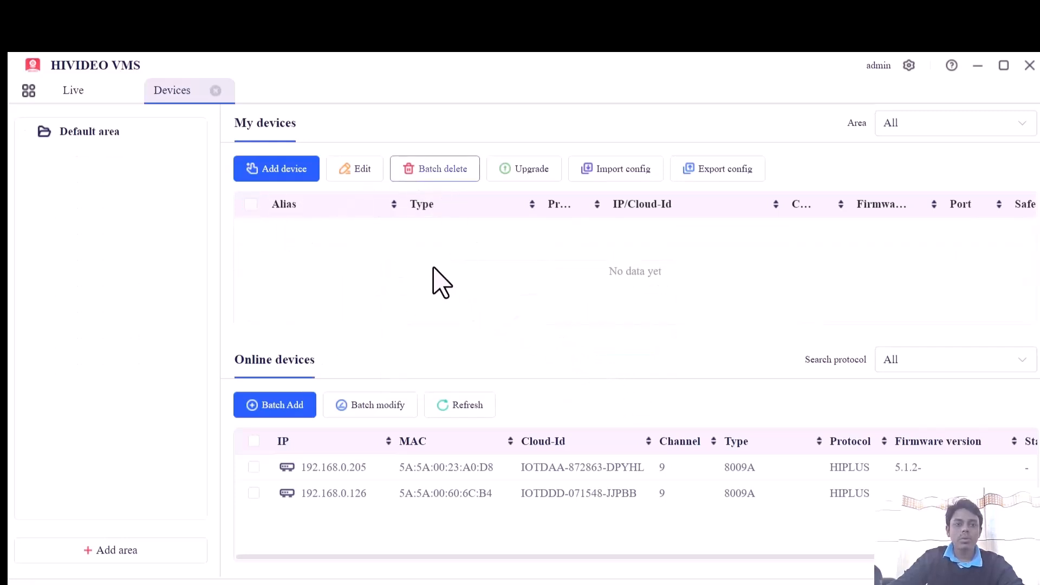
# - Start adding a device manually with the alias test, keeping P2P as the protocol
pyautogui.click(290, 172)
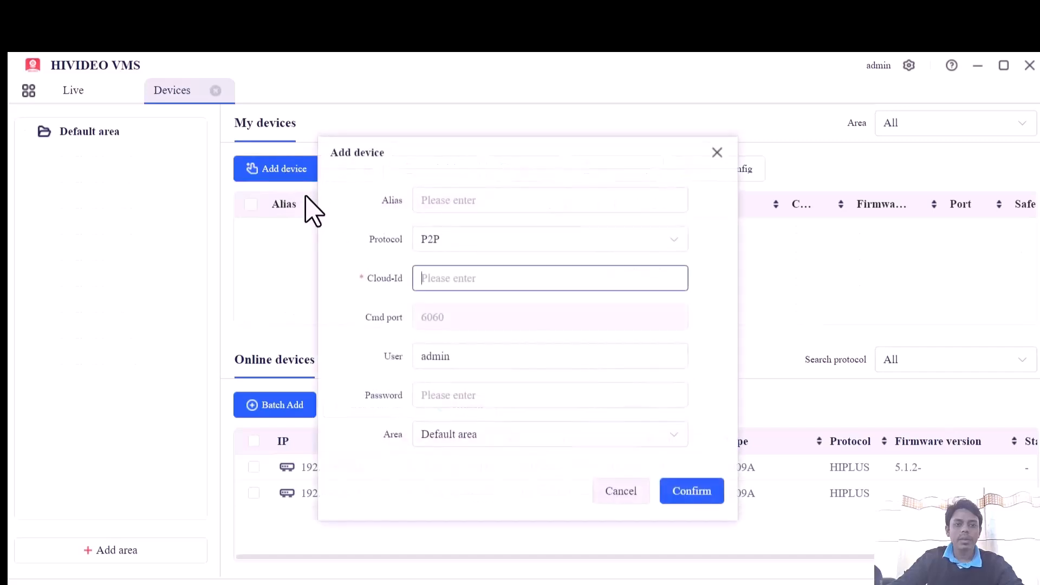
pyautogui.click(437, 205)
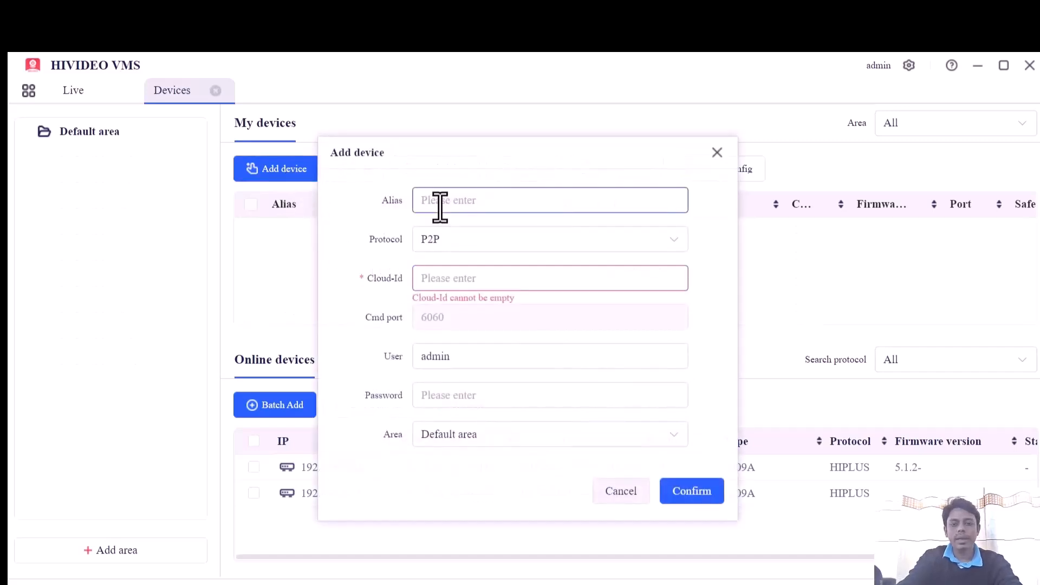
pyautogui.write('test')
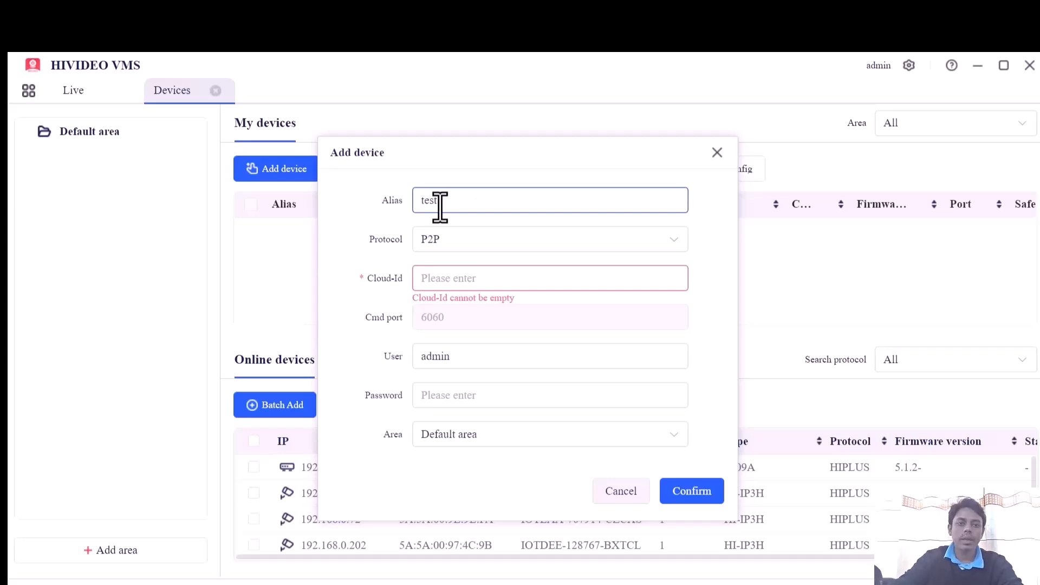
pyautogui.click(434, 240)
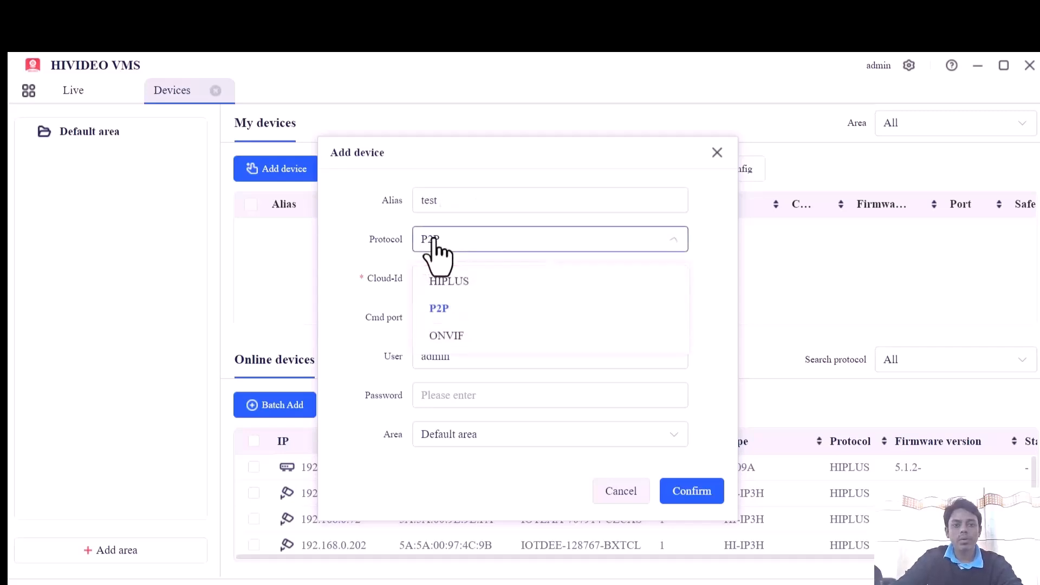
pyautogui.click(435, 241)
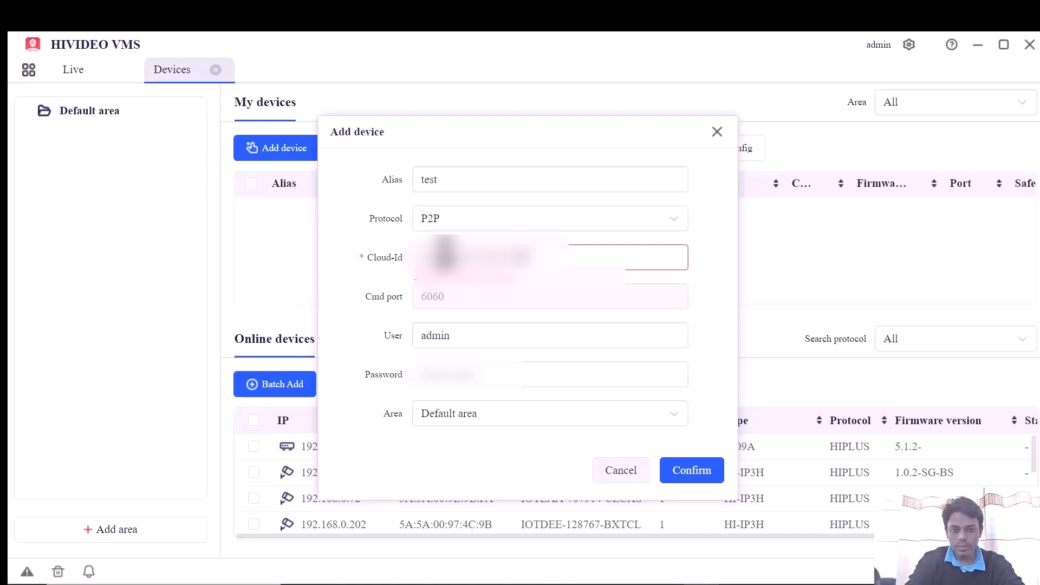
# - Fill in the device's Cloud-Id and password with the user admin and Default area, and try to add it
pyautogui.press('Tab')
pyautogui.press('Tab')
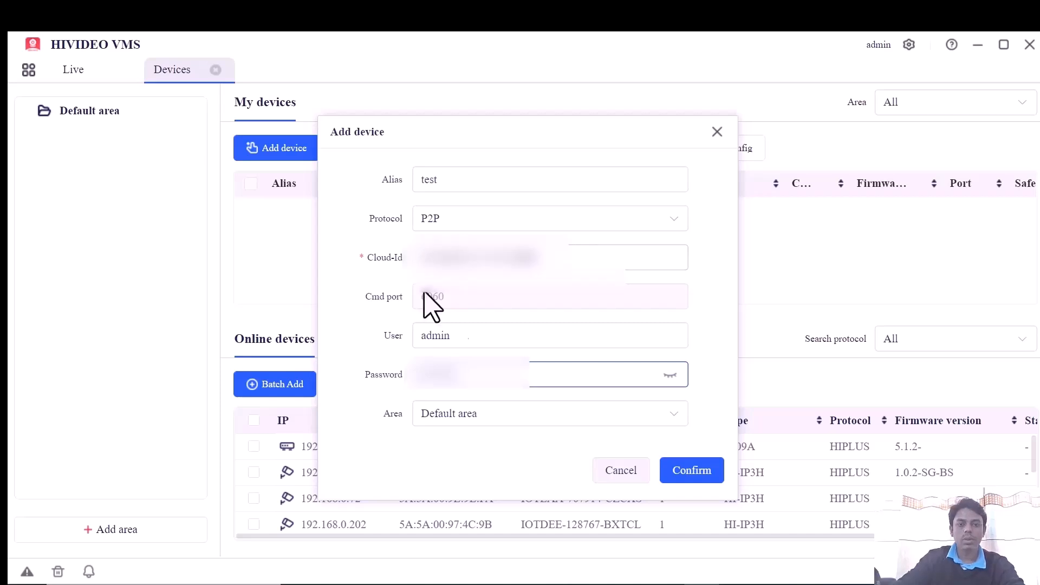
pyautogui.click(533, 421)
pyautogui.click(592, 459)
pyautogui.click(694, 473)
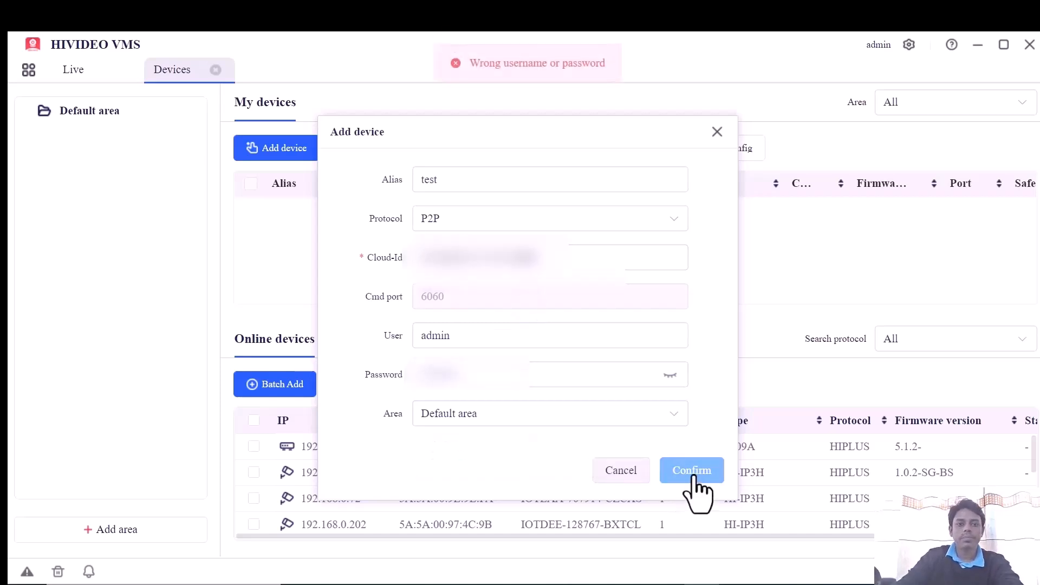
# - Reveal the device password, replace it with the correct one, and add the test device
pyautogui.click(668, 375)
pyautogui.moveTo(528, 386); pyautogui.dragTo(260, 385)
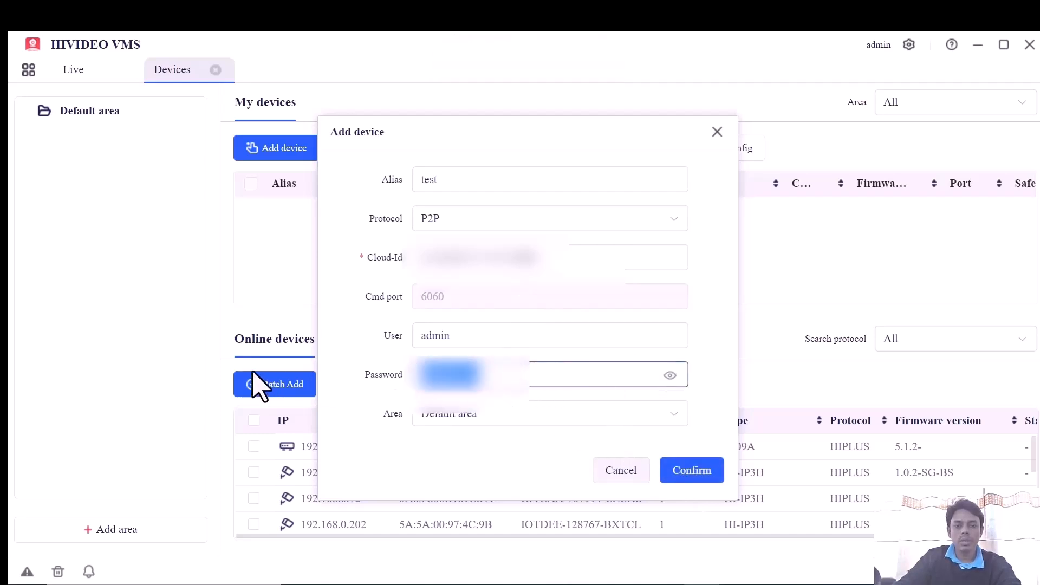
pyautogui.press('BackSpace')
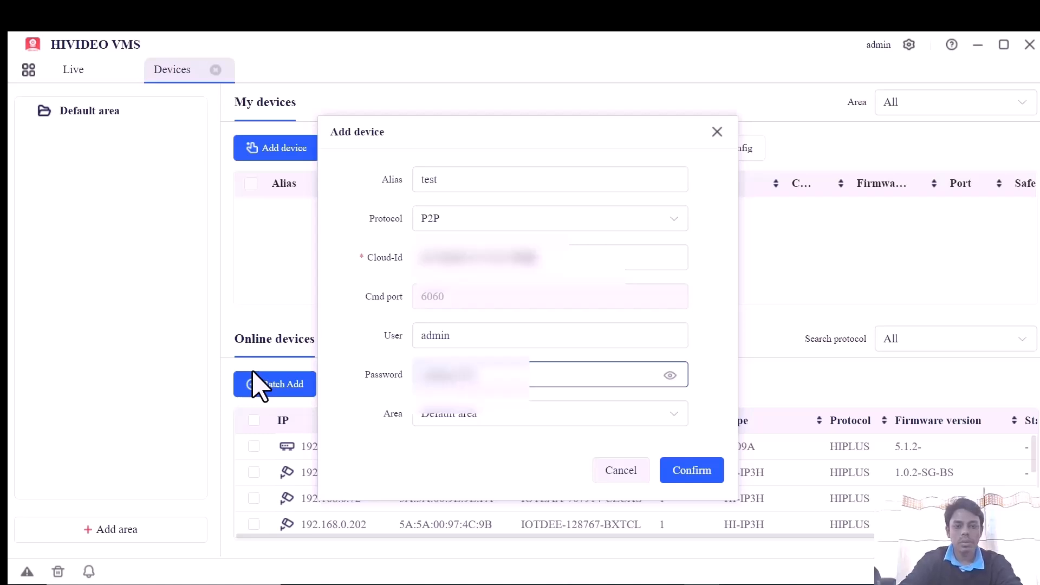
pyautogui.click(694, 471)
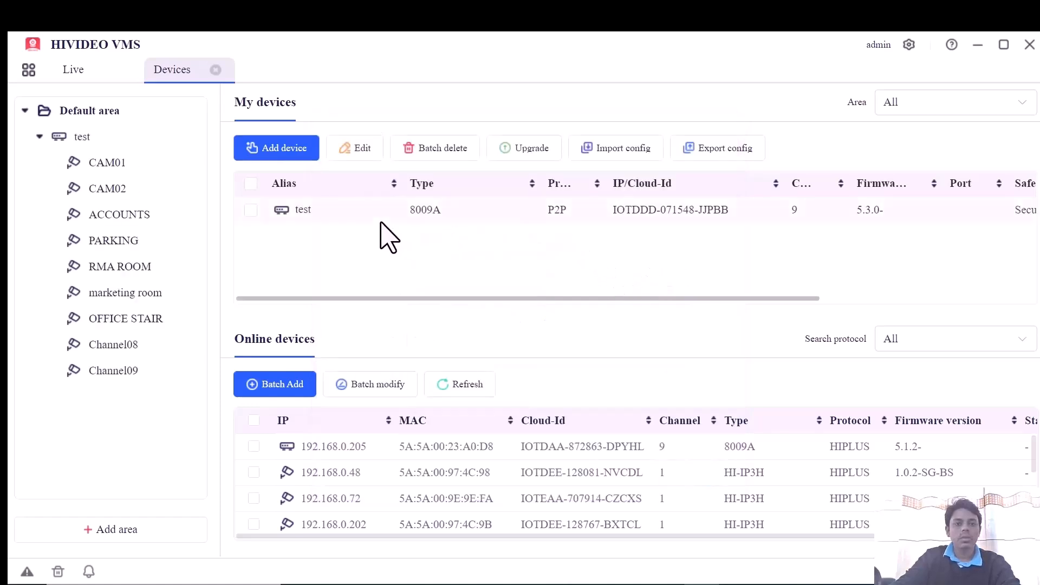
# - Show the test recorder's channels in the live view using the 4-window layout
pyautogui.moveTo(599, 299); pyautogui.dragTo(821, 304)
pyautogui.moveTo(909, 298); pyautogui.dragTo(121, 115)
pyautogui.click(67, 73)
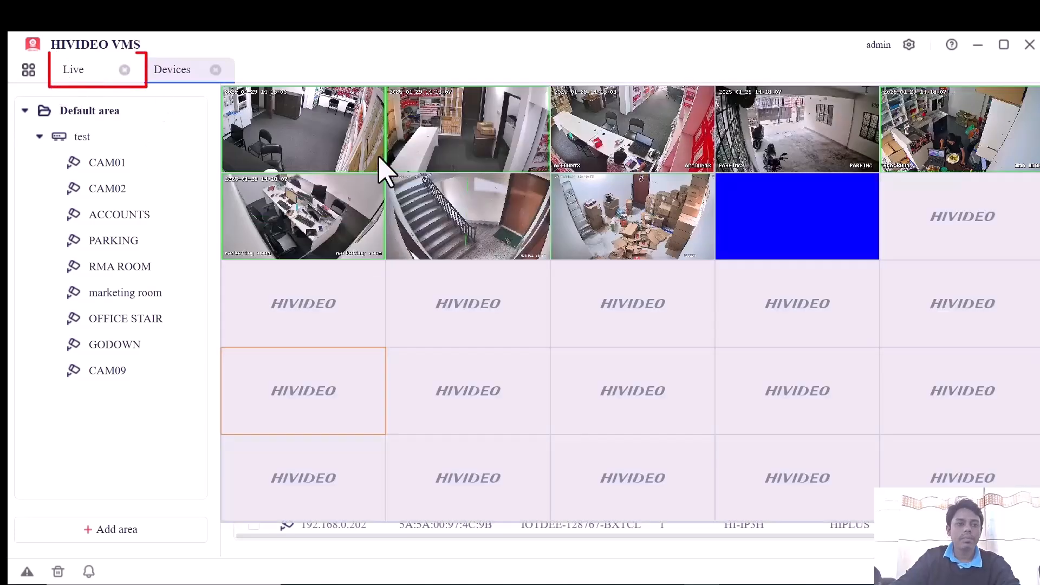
pyautogui.click(906, 540)
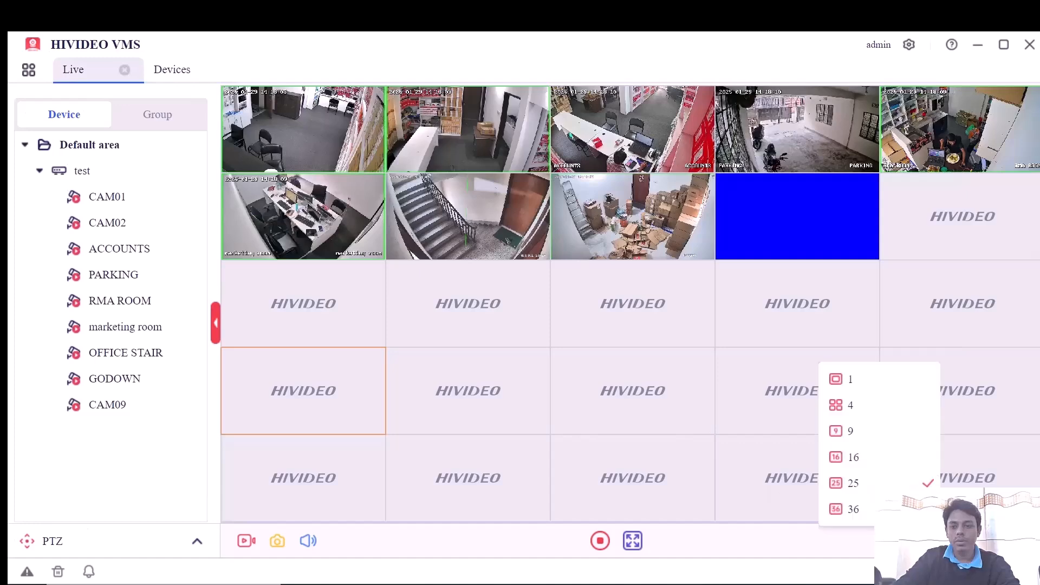
pyautogui.click(868, 405)
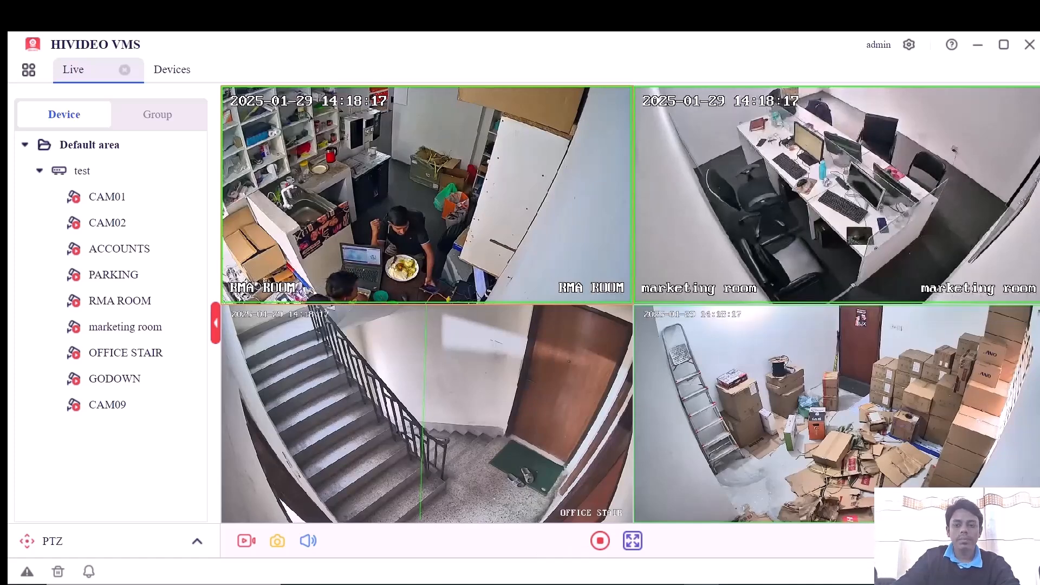
# - Open the test device's configuration window and examine its video, network IP address and disk management settings
pyautogui.click(162, 77)
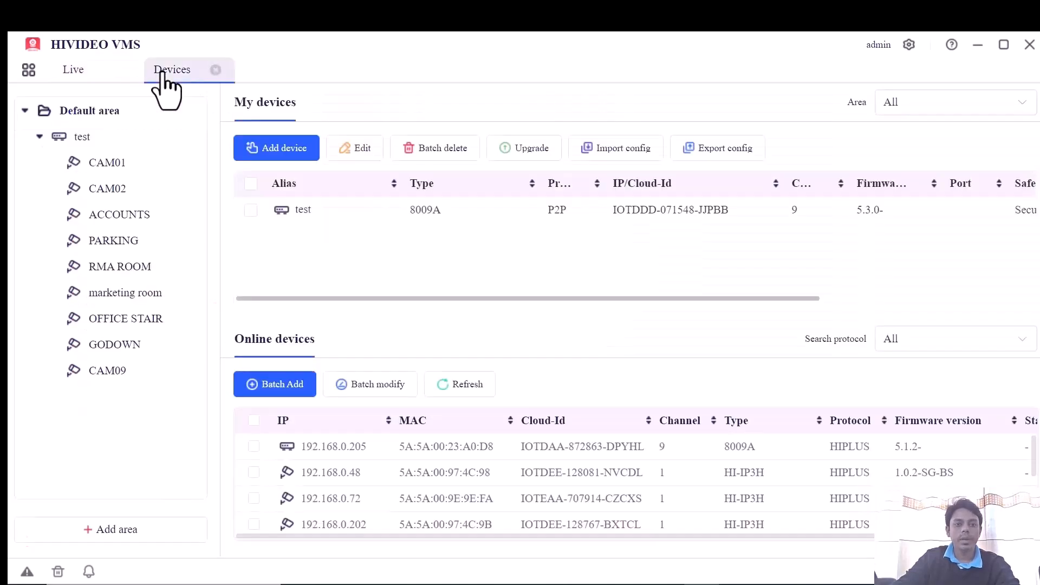
pyautogui.rightClick(416, 212)
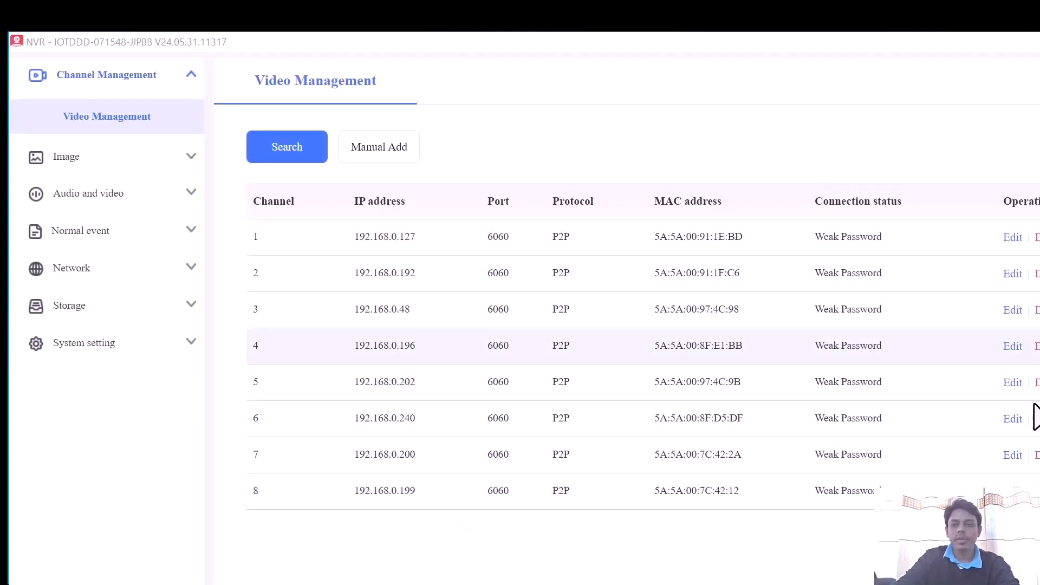
pyautogui.click(127, 197)
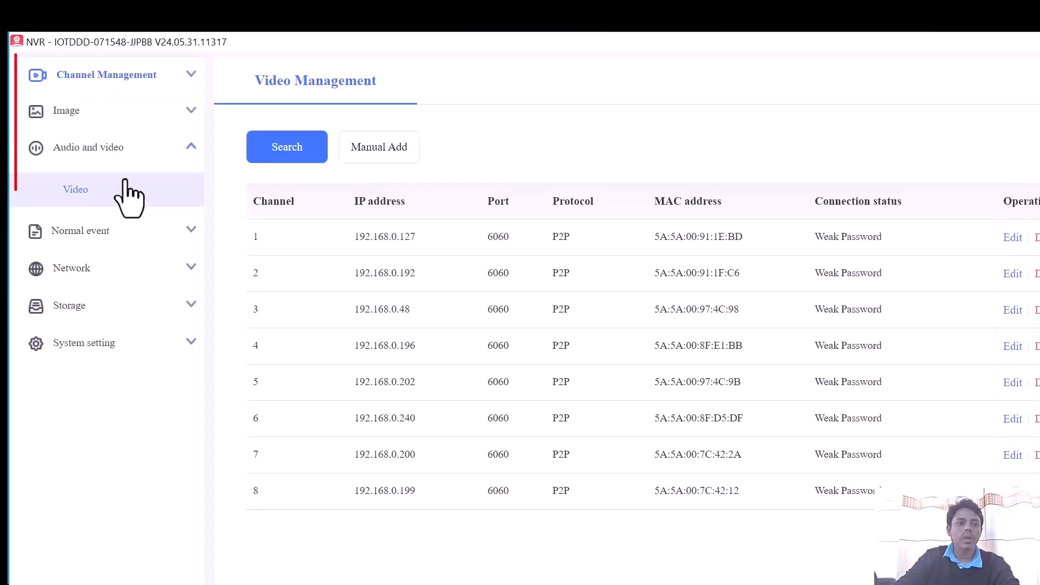
pyautogui.click(93, 240)
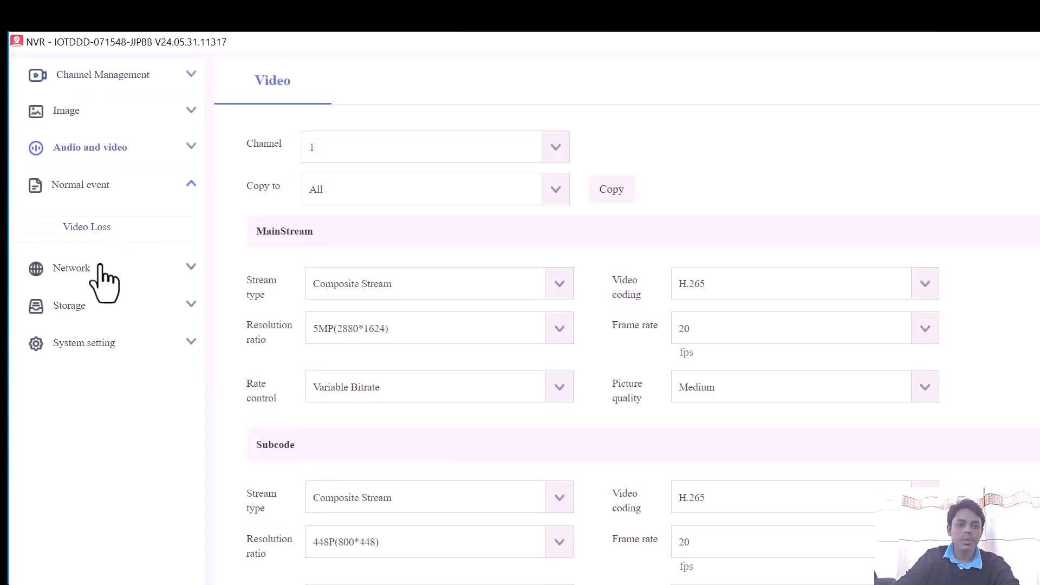
pyautogui.click(101, 267)
pyautogui.click(98, 268)
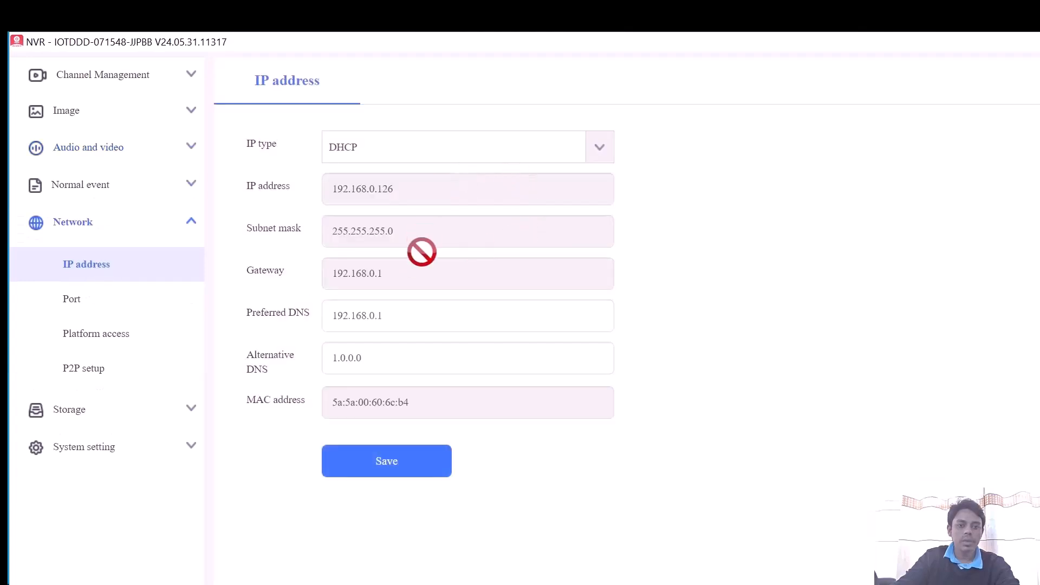
pyautogui.click(60, 417)
pyautogui.click(102, 307)
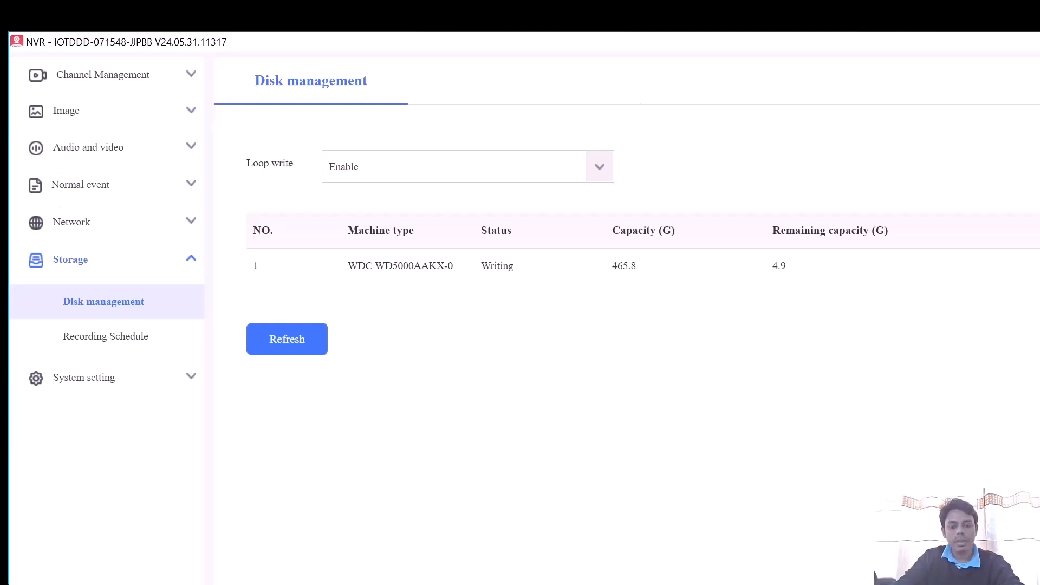
# - Close the test recorder's configuration window and add the online camera 192.168.0.48 to the managed devices
pyautogui.click(1008, 43)
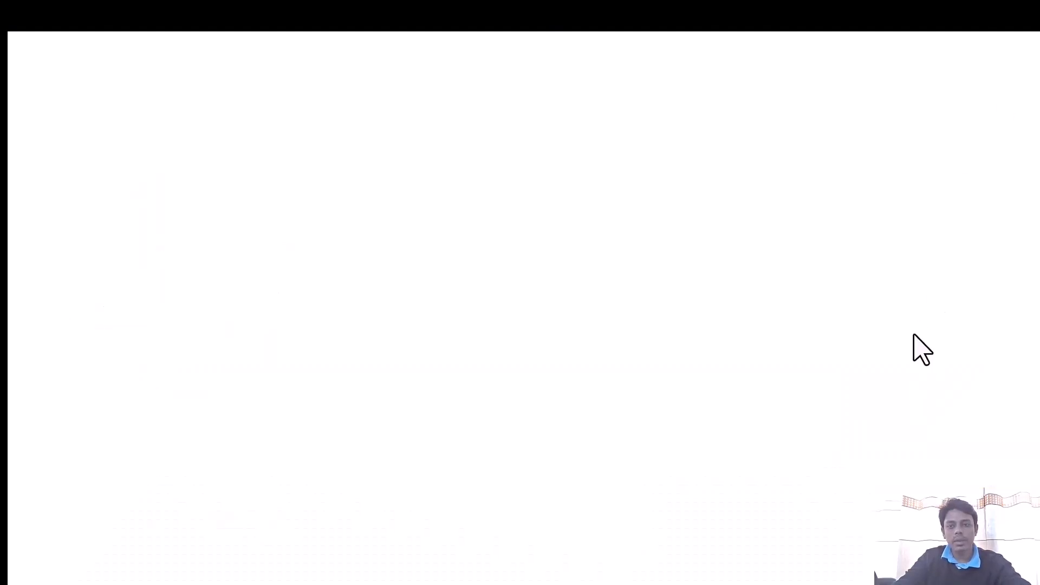
pyautogui.click(1030, 44)
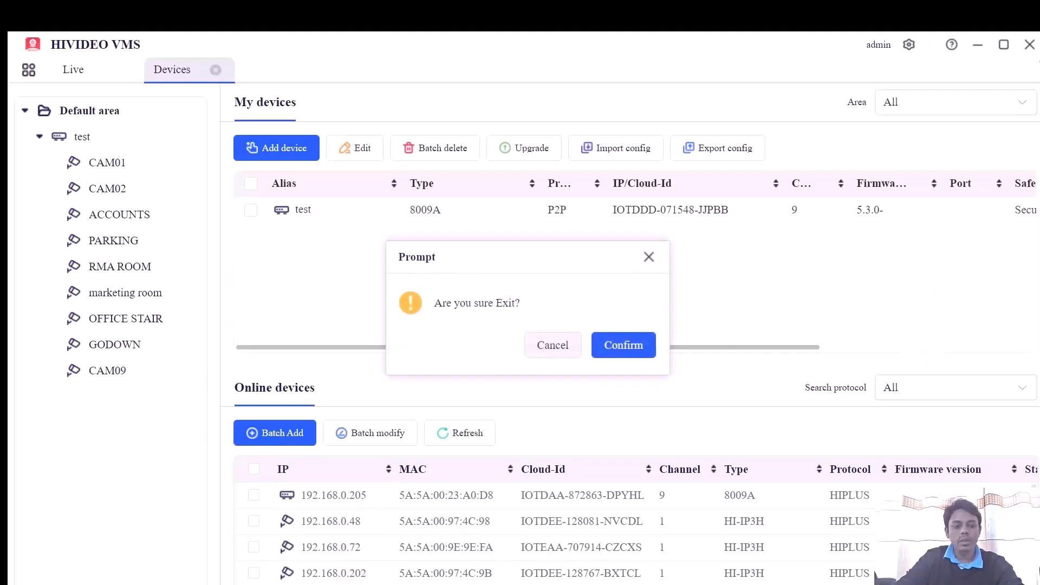
pyautogui.click(648, 259)
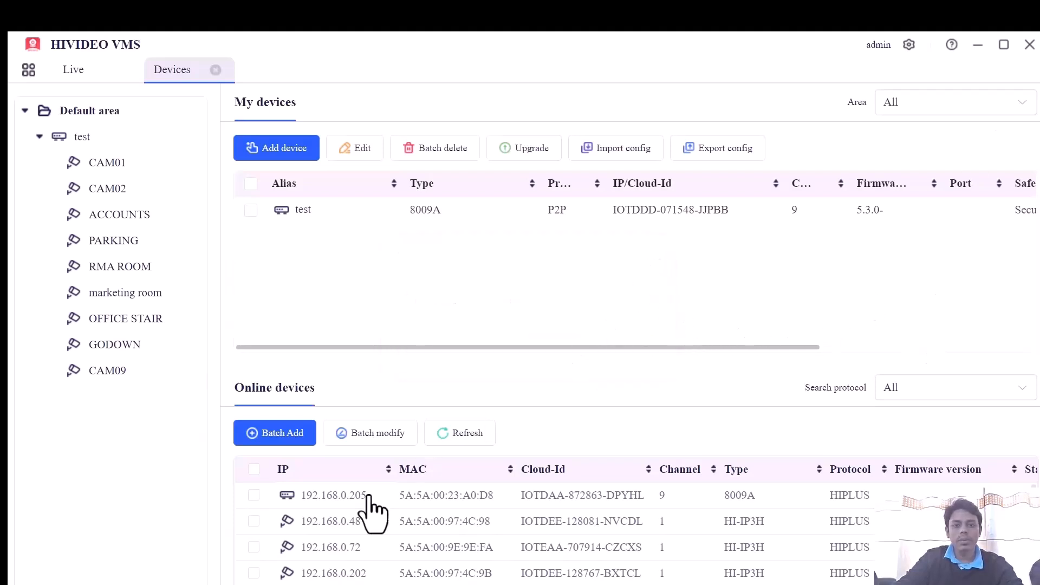
pyautogui.click(253, 521)
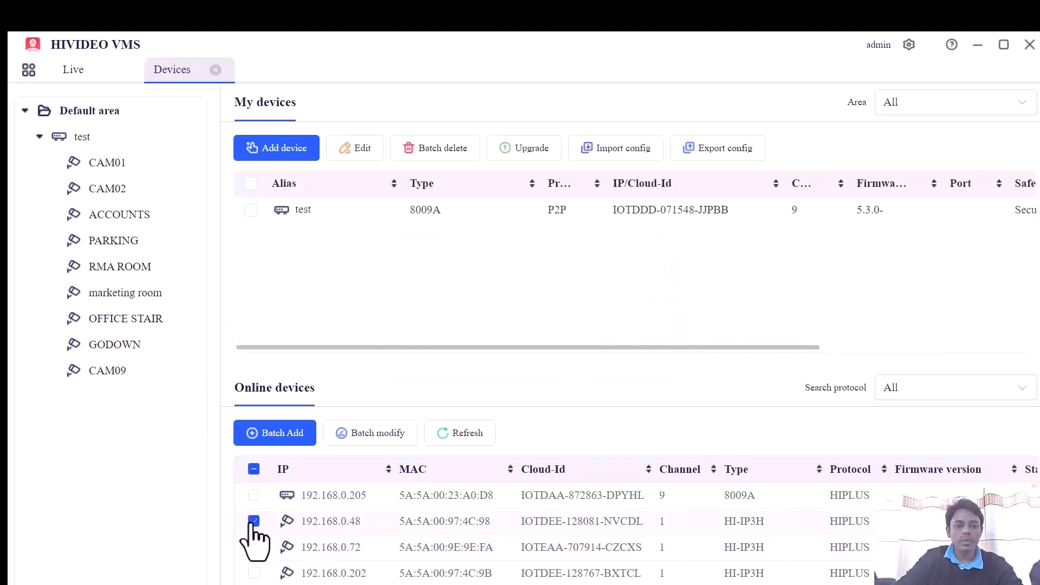
pyautogui.click(394, 432)
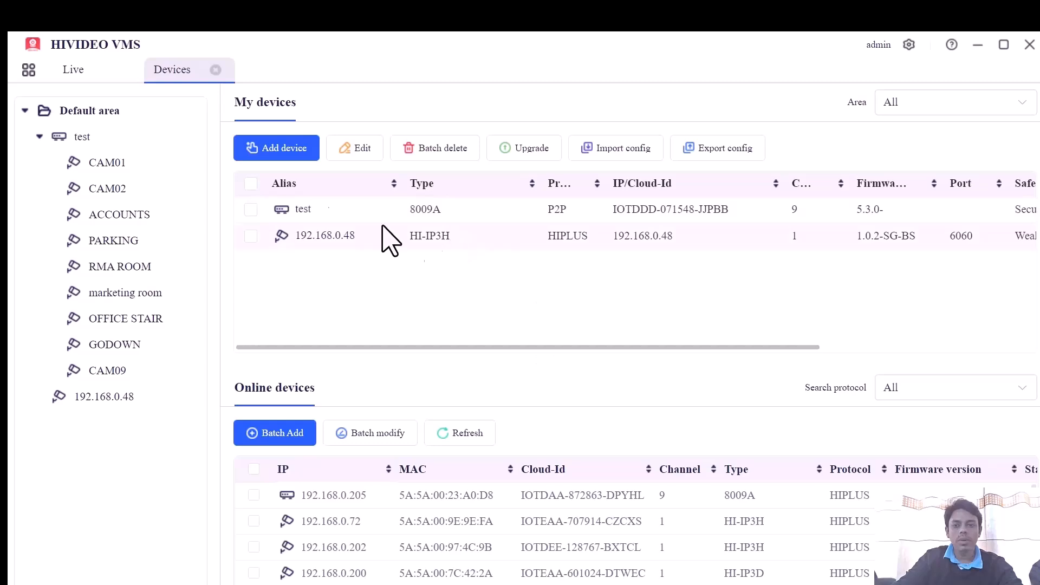
# - Show camera 192.168.0.48 enlarged in the live view and set its picture ratio to Origin
pyautogui.click(79, 67)
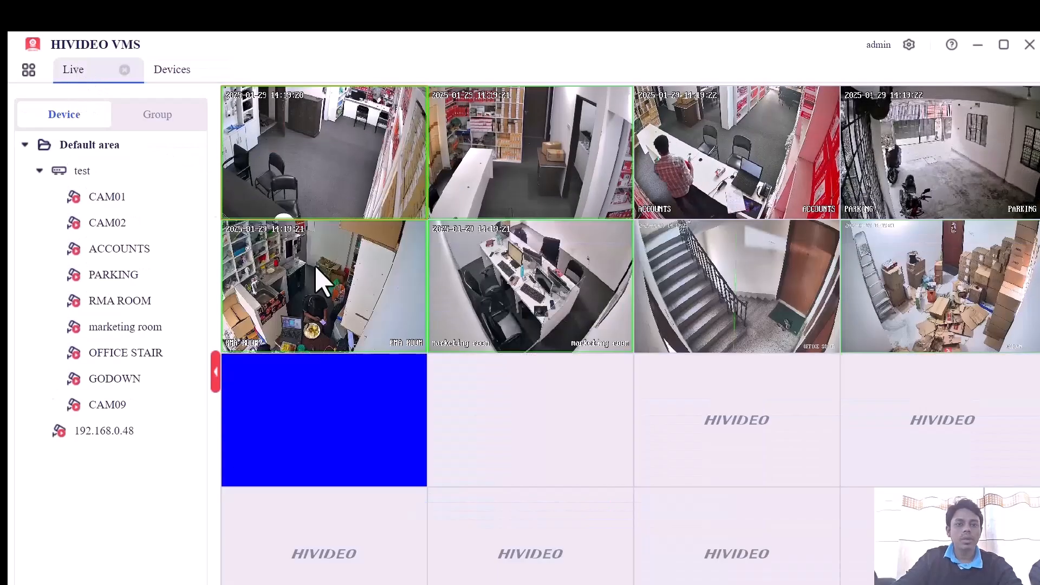
pyautogui.doubleClick(544, 454)
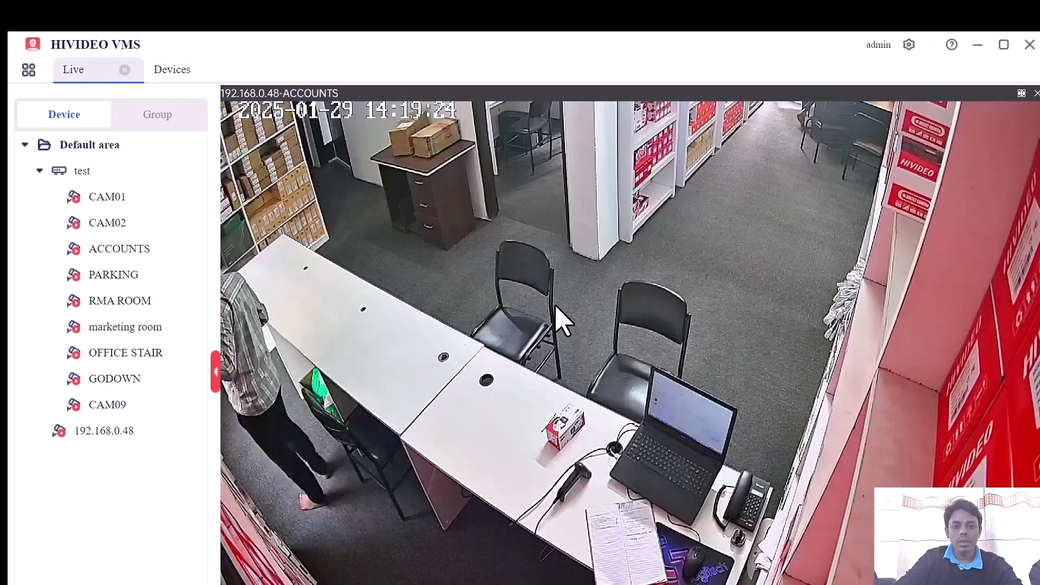
pyautogui.rightClick(551, 297)
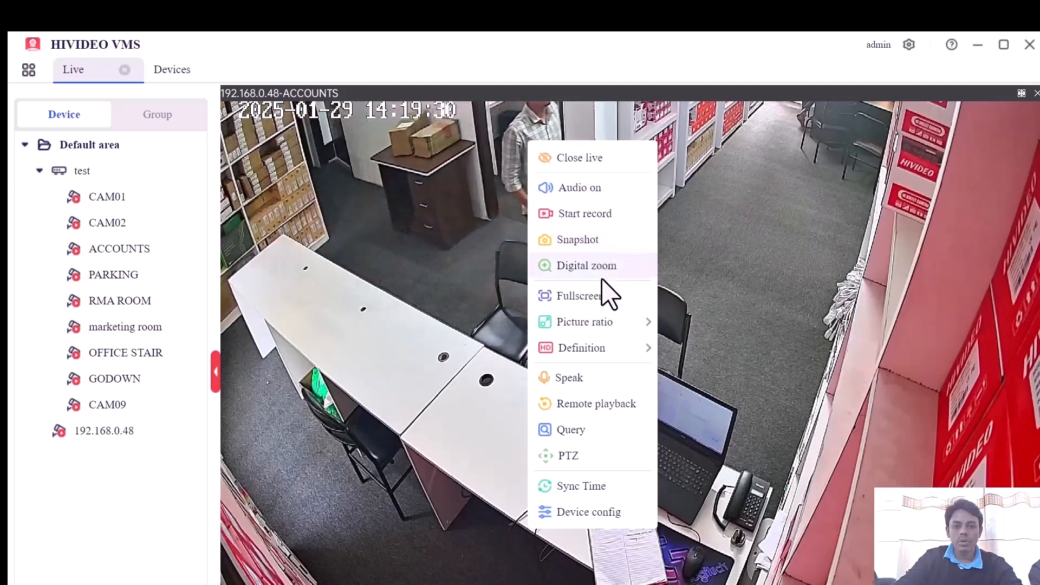
pyautogui.moveTo(628, 347)
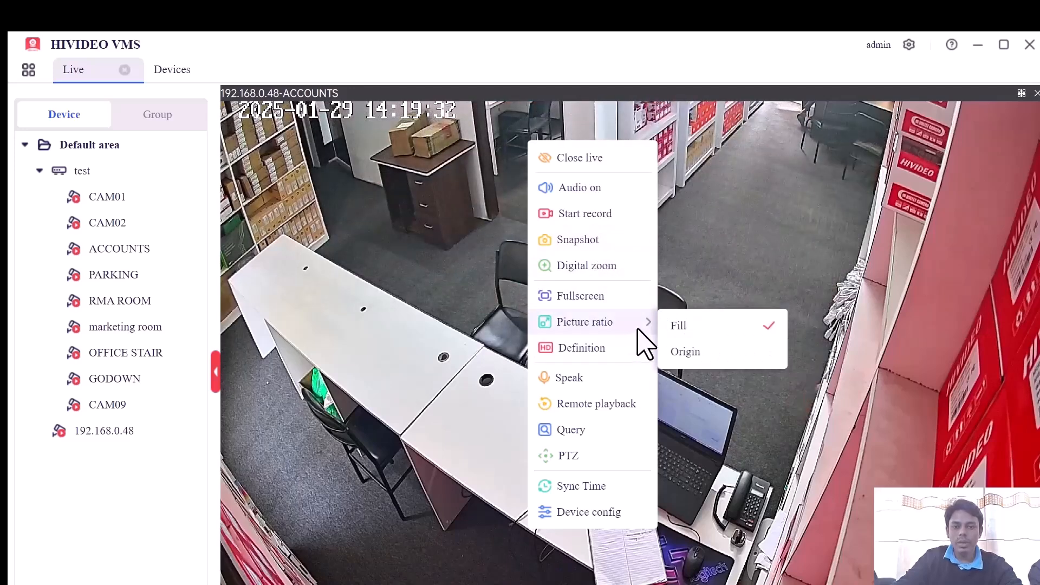
pyautogui.click(677, 353)
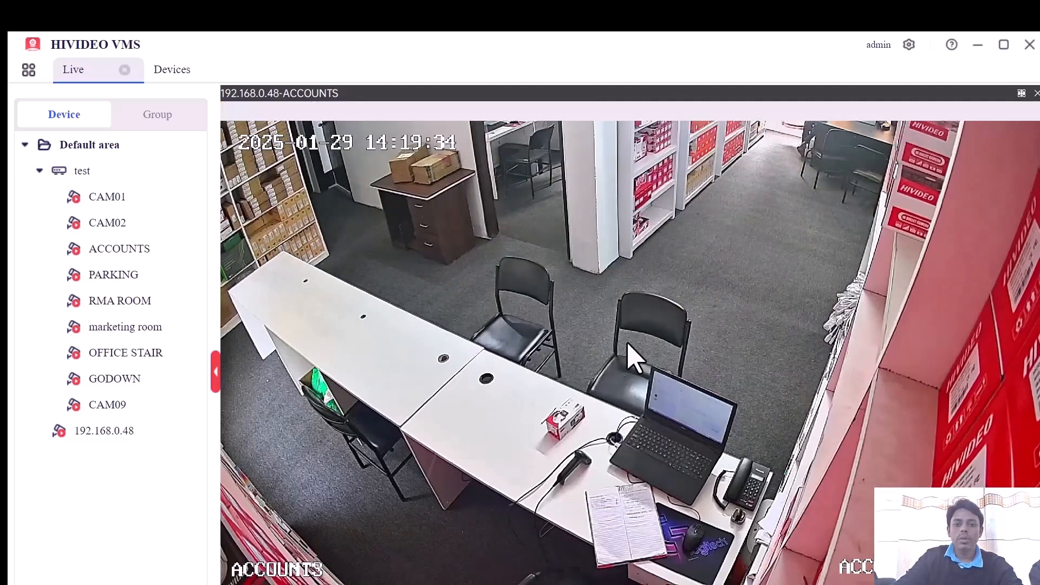
# - Open the device configuration of camera 192.168.0.48, examine its image parameters, intelligent event and audio and video settings, and close it
pyautogui.rightClick(562, 312)
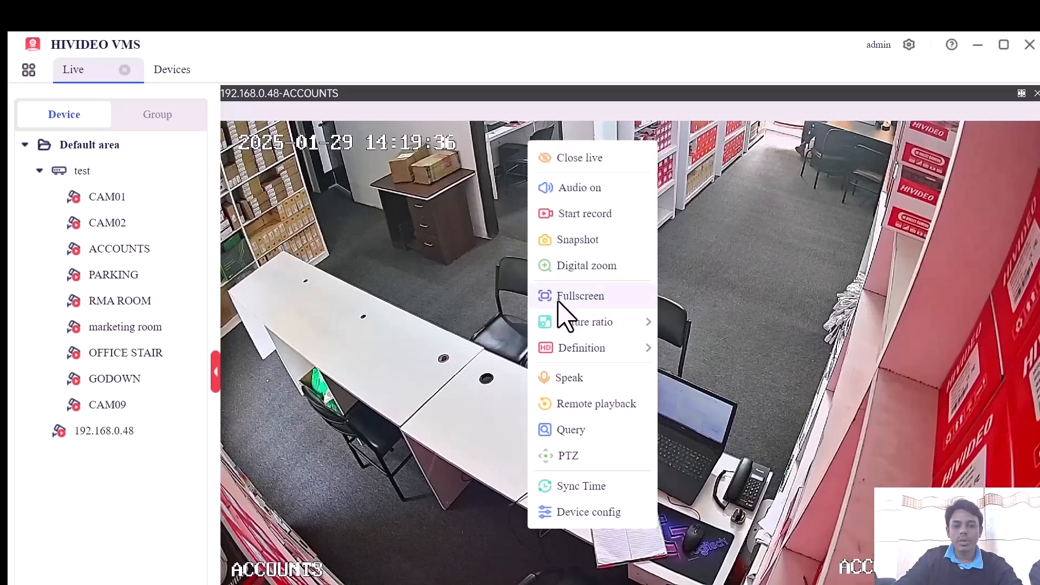
pyautogui.click(617, 519)
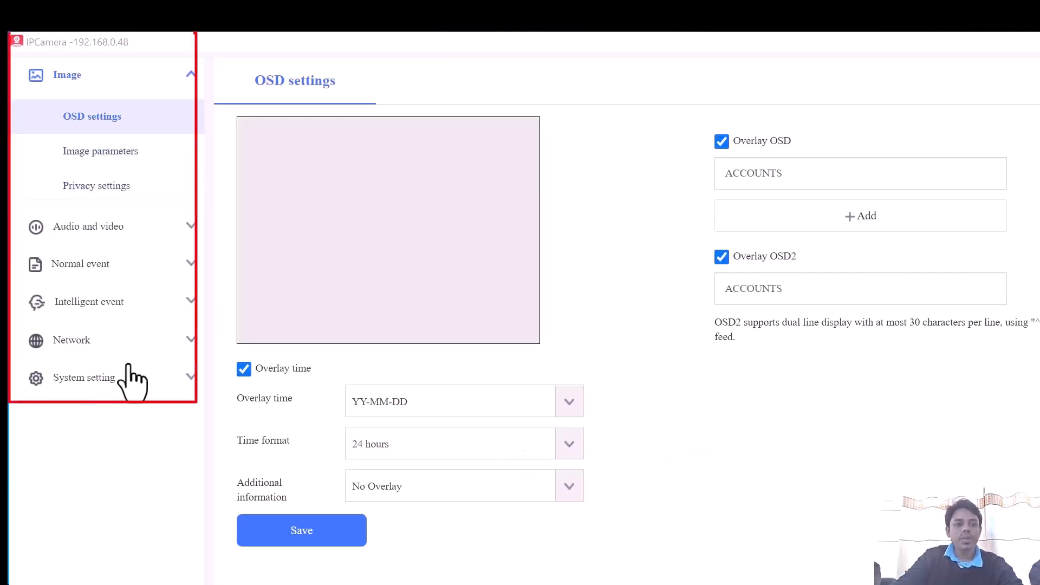
pyautogui.click(98, 153)
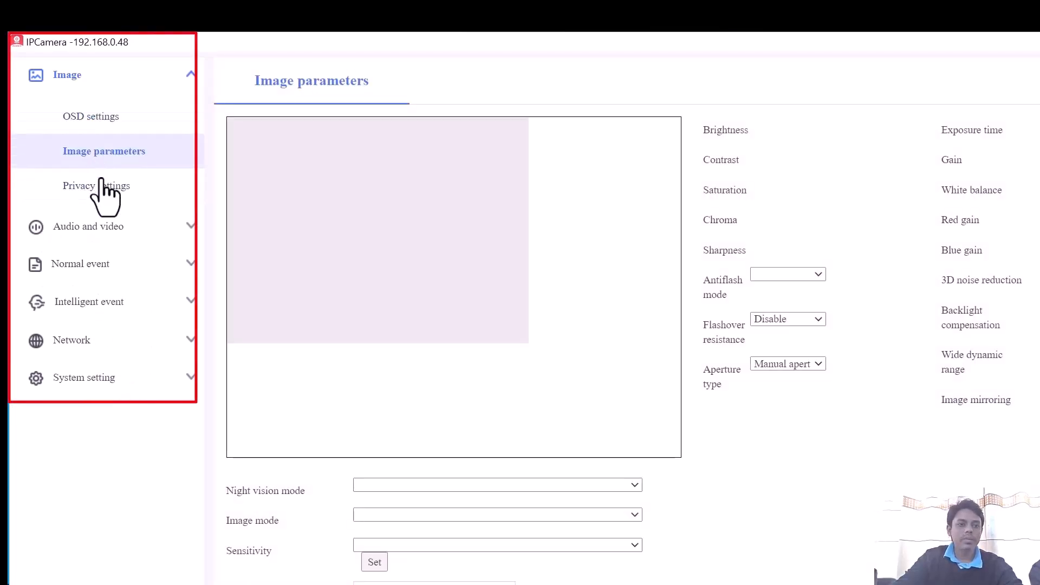
pyautogui.click(98, 303)
pyautogui.click(94, 230)
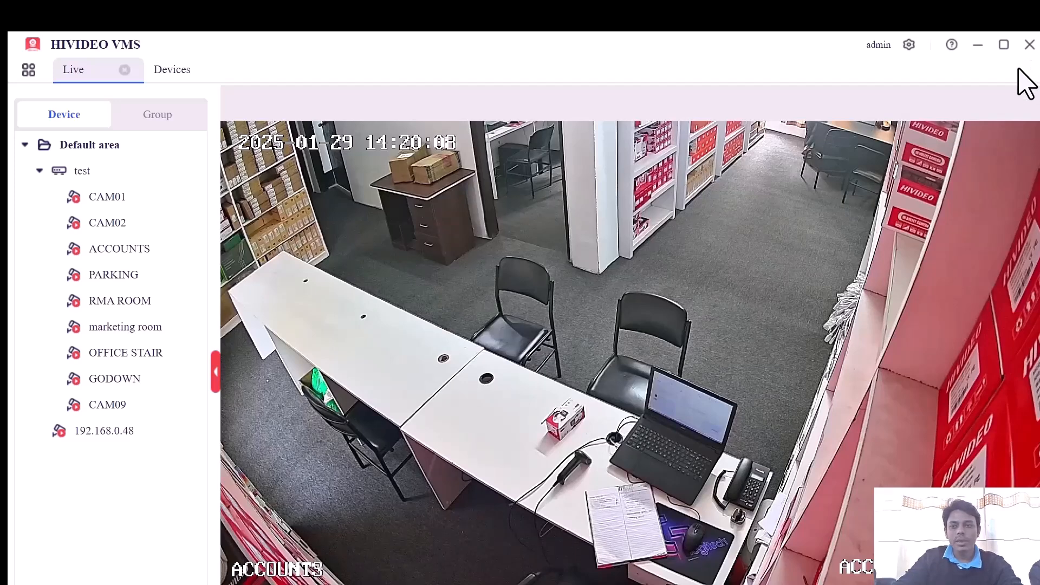
pyautogui.click(1029, 44)
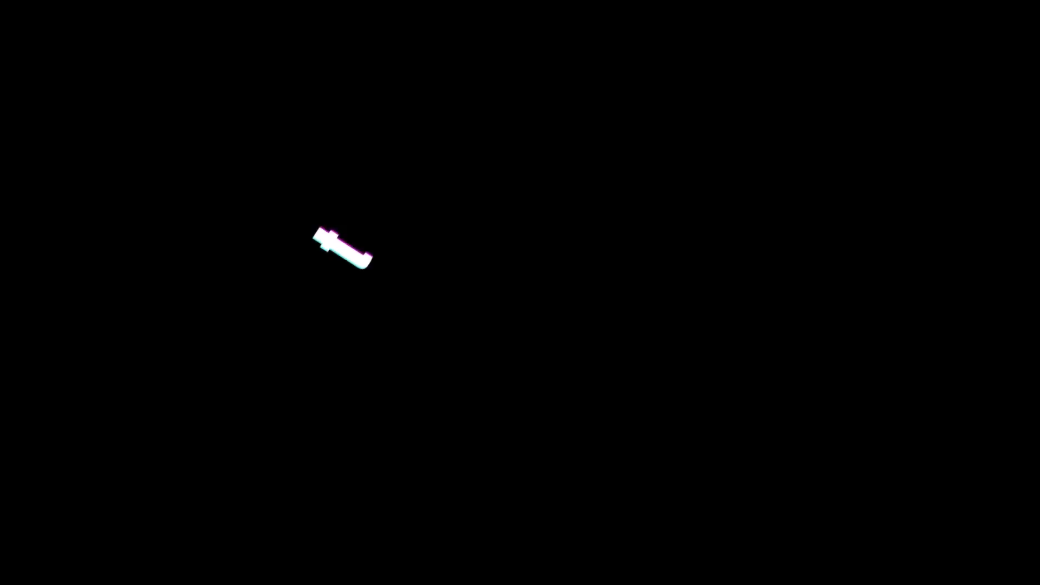